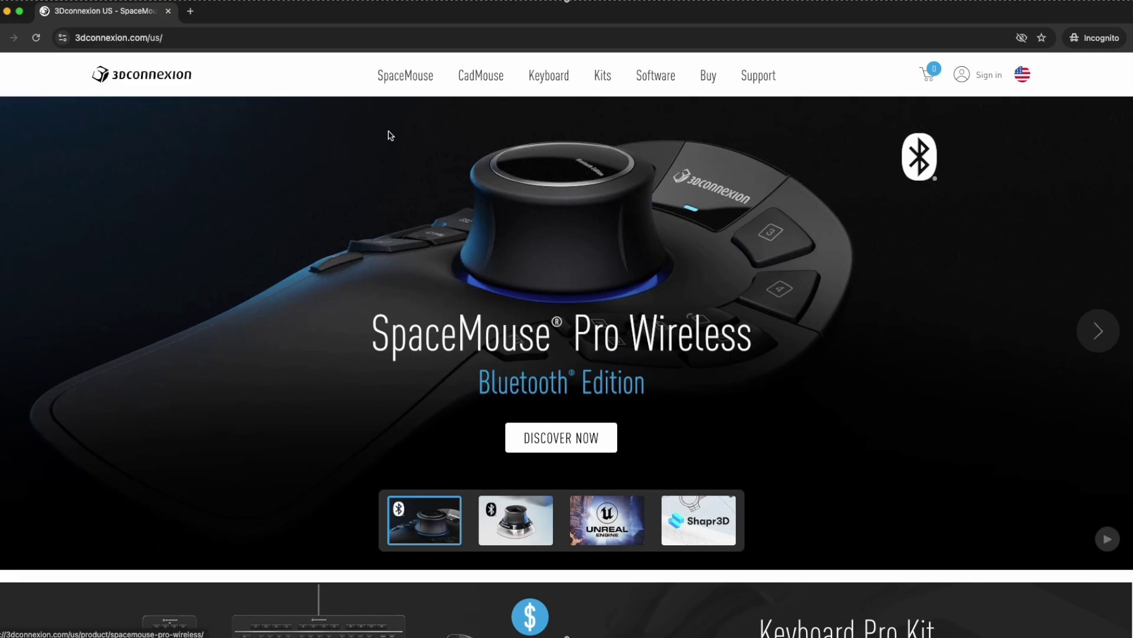
Open the SpaceMouse product range on the 3Dconnexion site and look through the models on offer
scroll(389, 143, "up", 1)
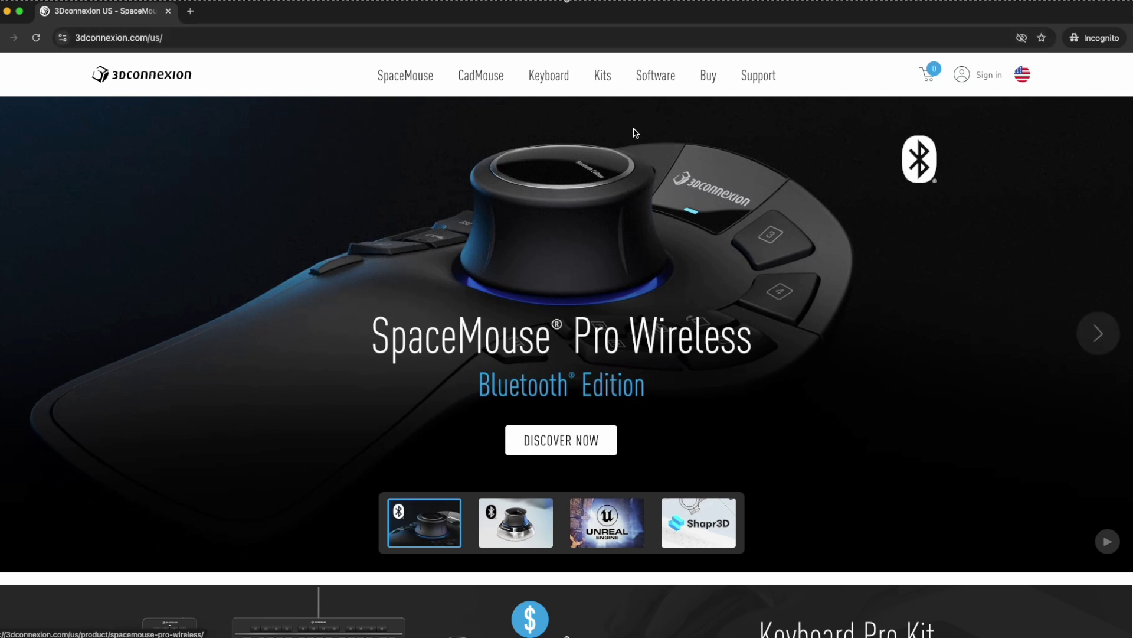
left_click(407, 79)
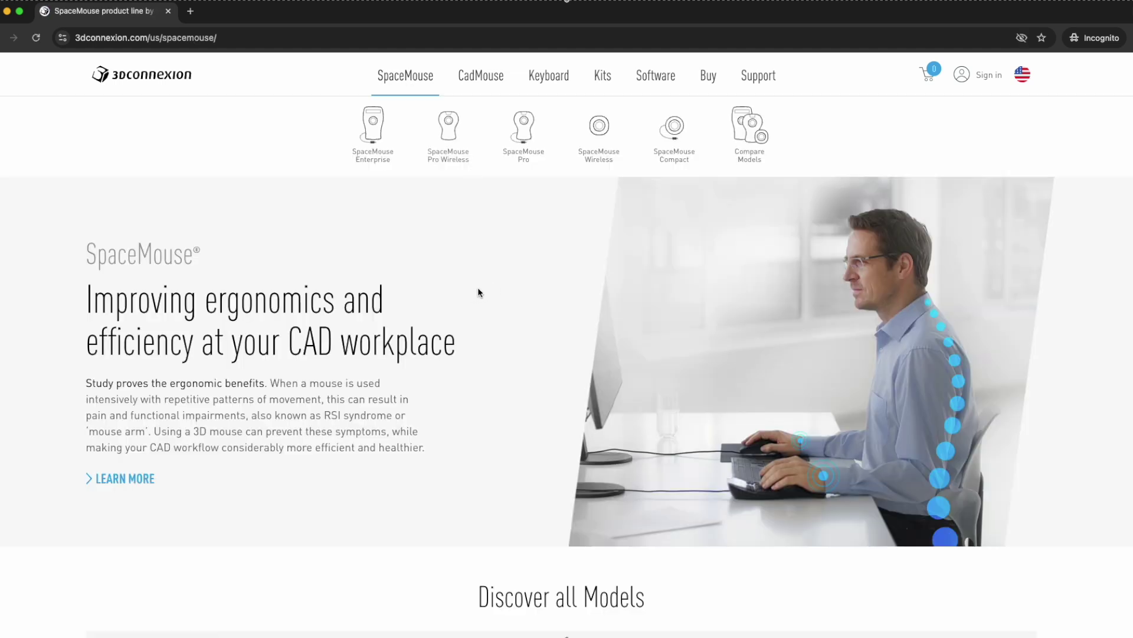
scroll(479, 292, "down", 5)
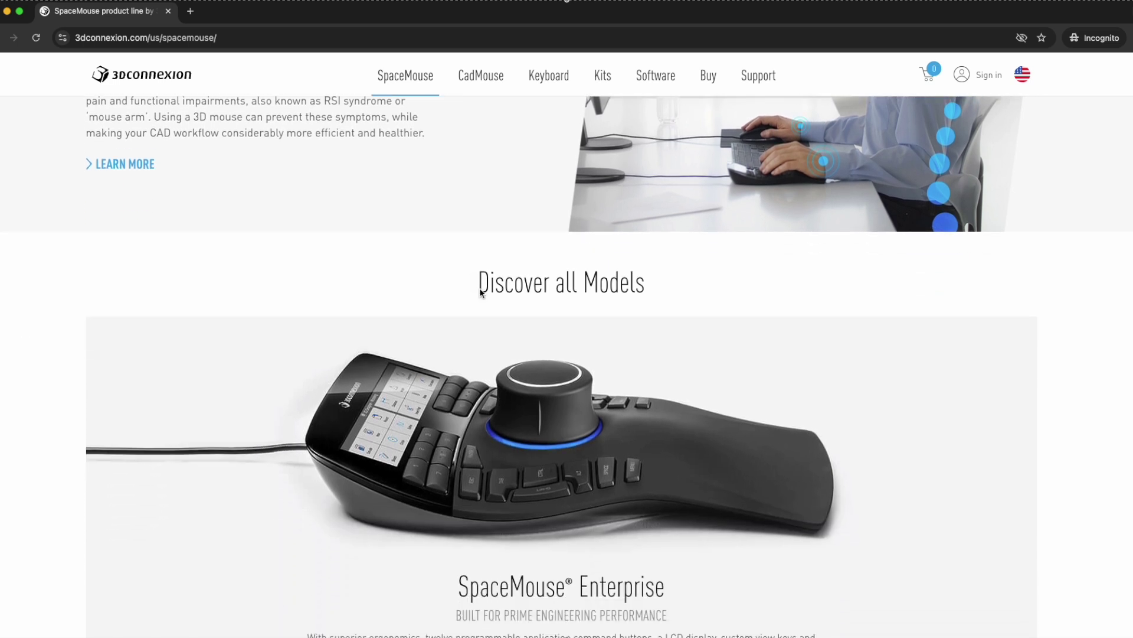
scroll(481, 290, "down", 6)
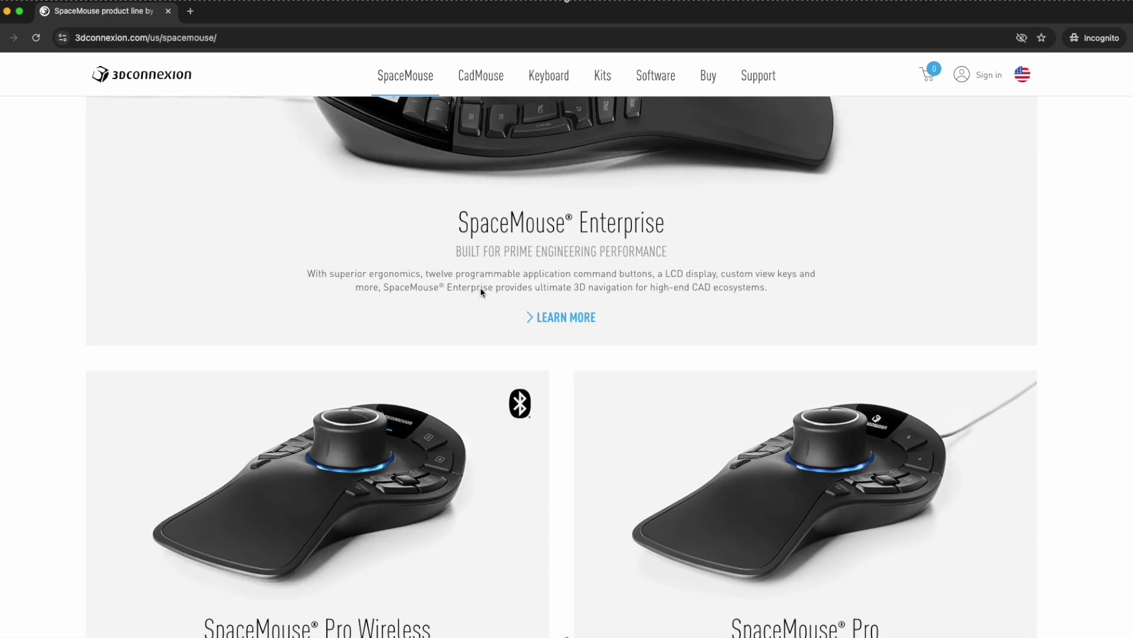
scroll(481, 291, "down", 5)
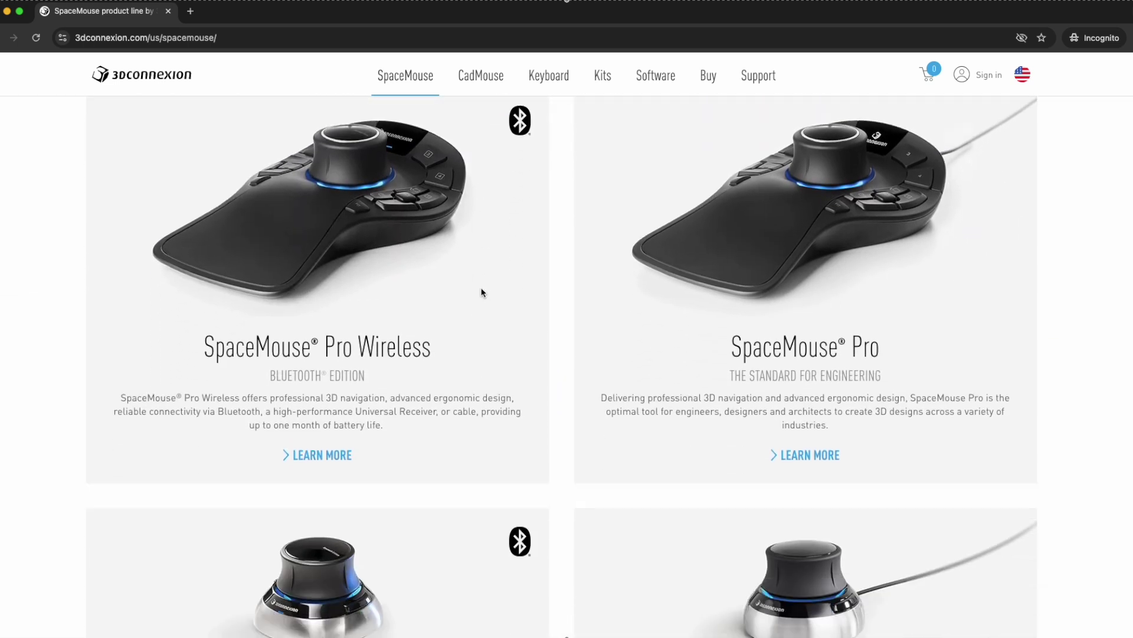
scroll(482, 292, "down", 4)
scroll(482, 292, "down", 2)
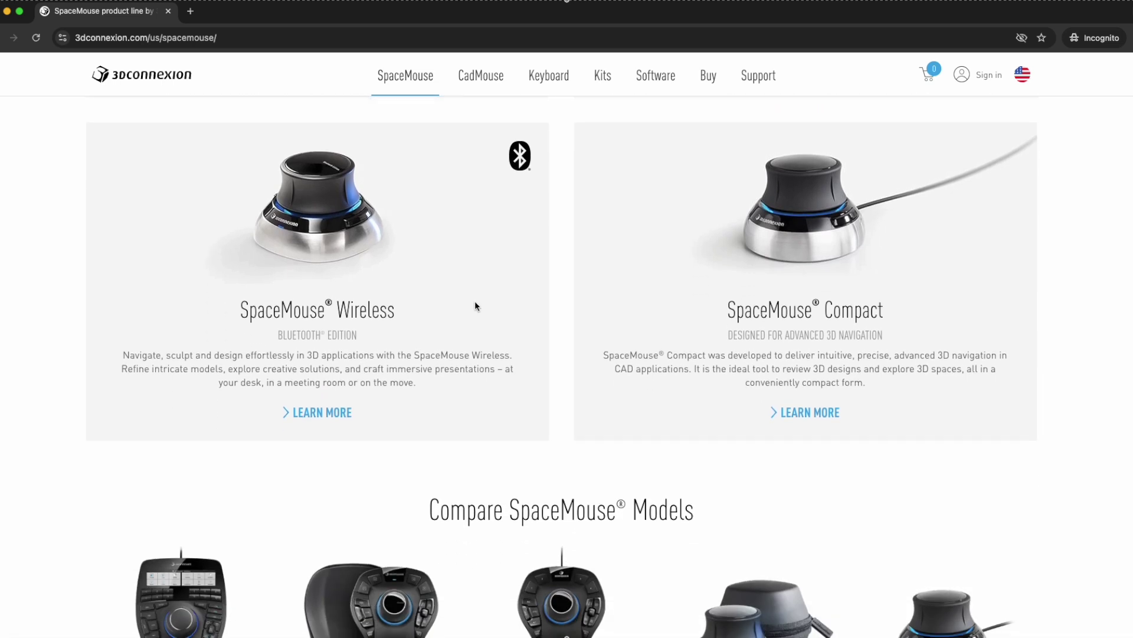
Add one SpaceMouse Wireless Bluetooth Edition to the shopping cart from its product page and review the cart
left_click(333, 412)
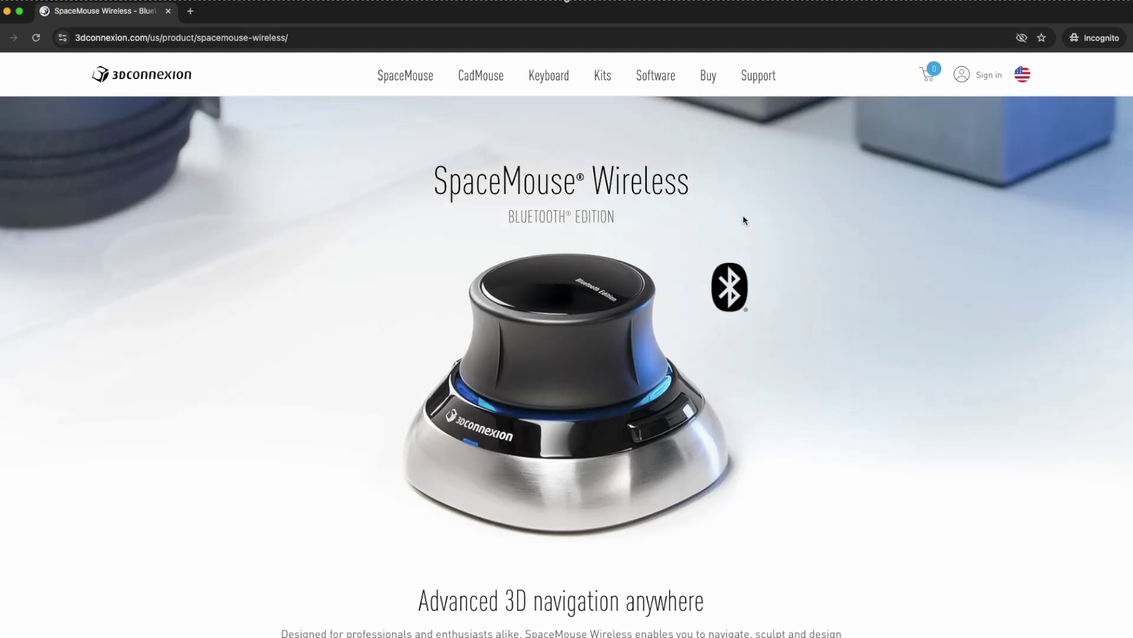
scroll(745, 222, "down", 1)
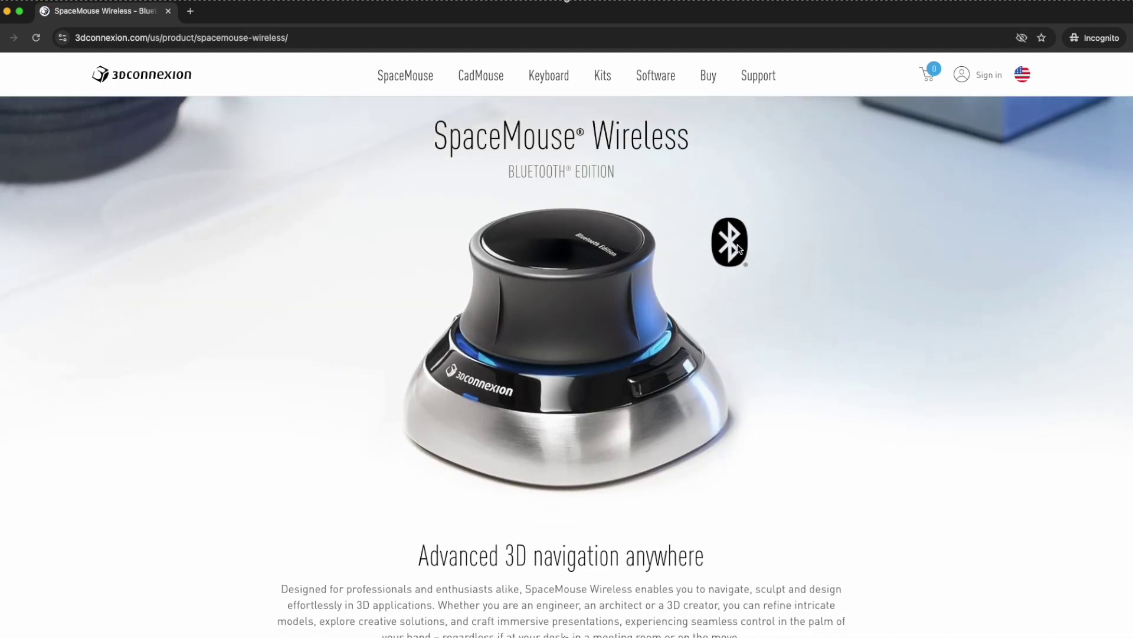
scroll(736, 249, "down", 4)
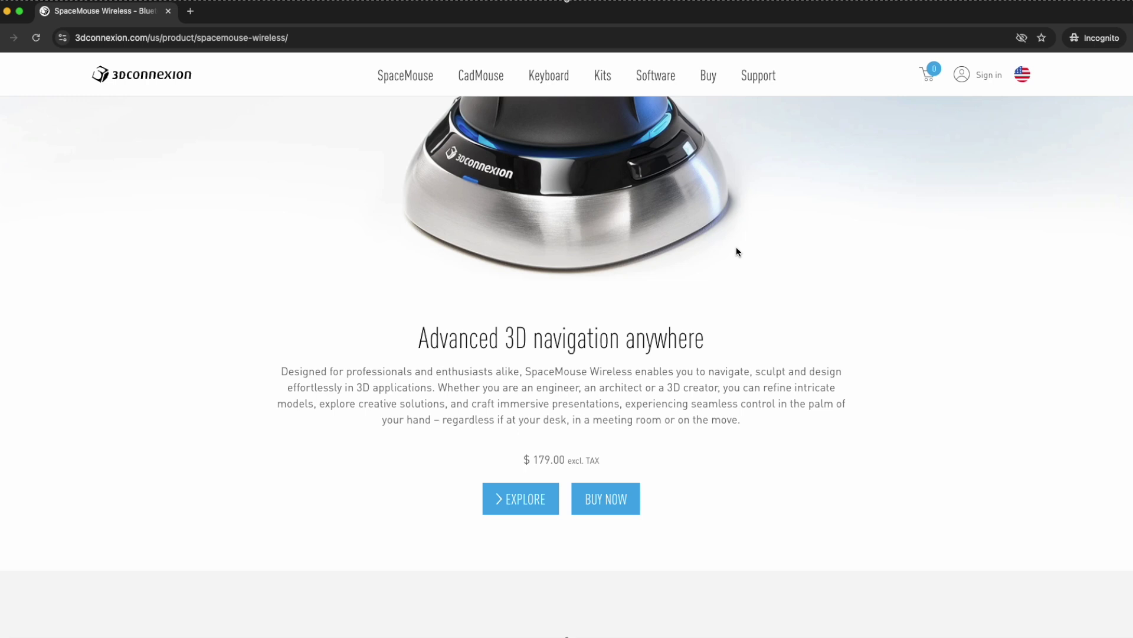
left_click(596, 502)
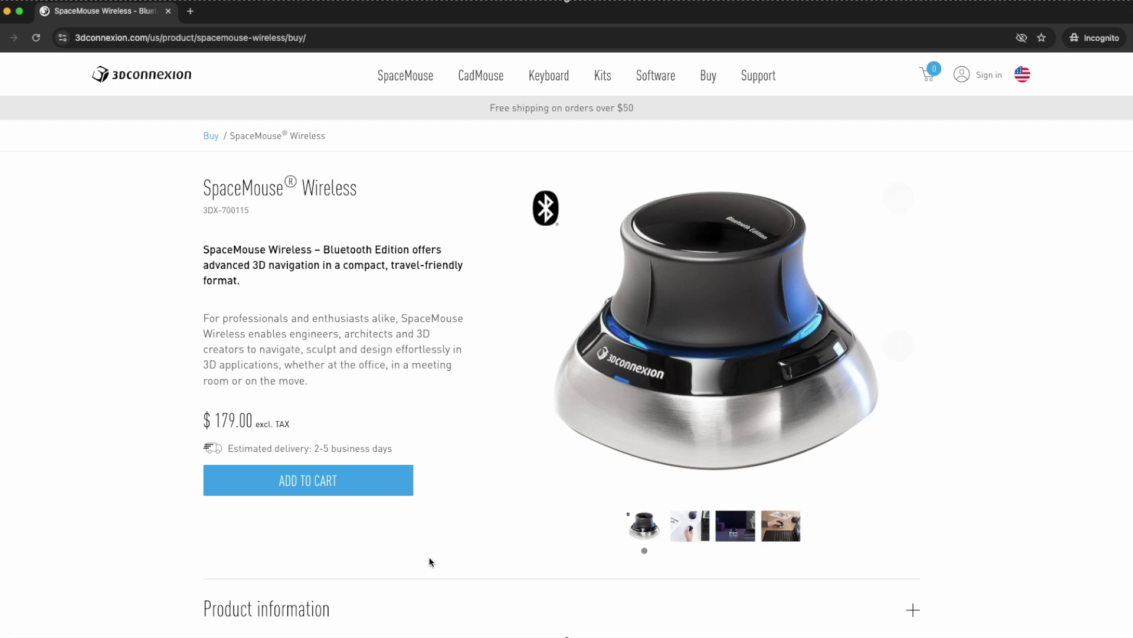
left_click(317, 485)
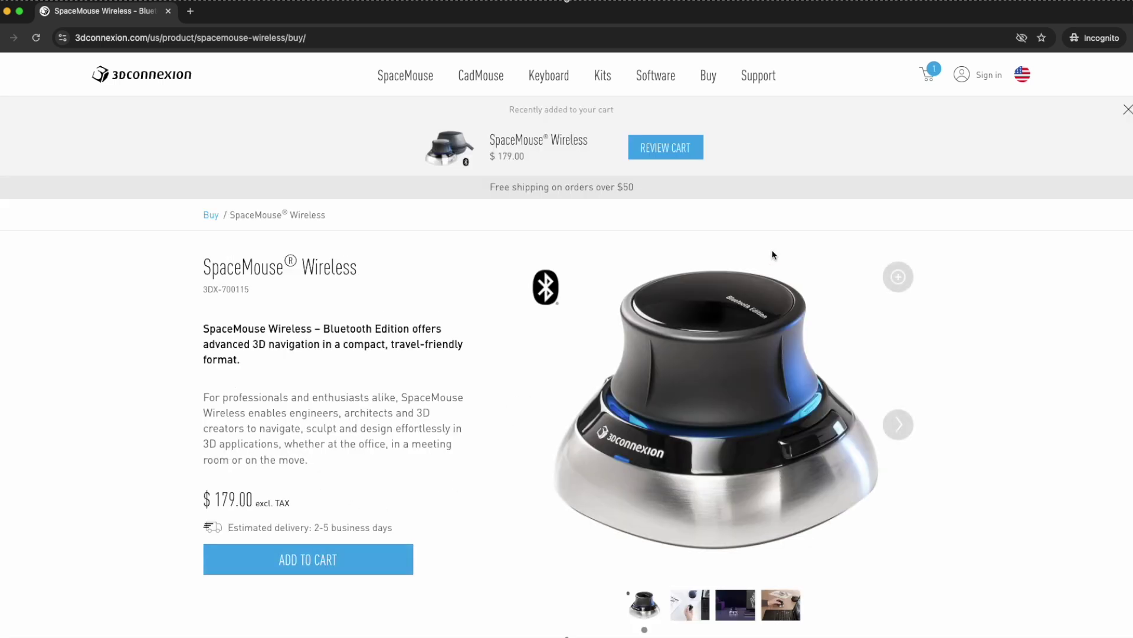
left_click(659, 151)
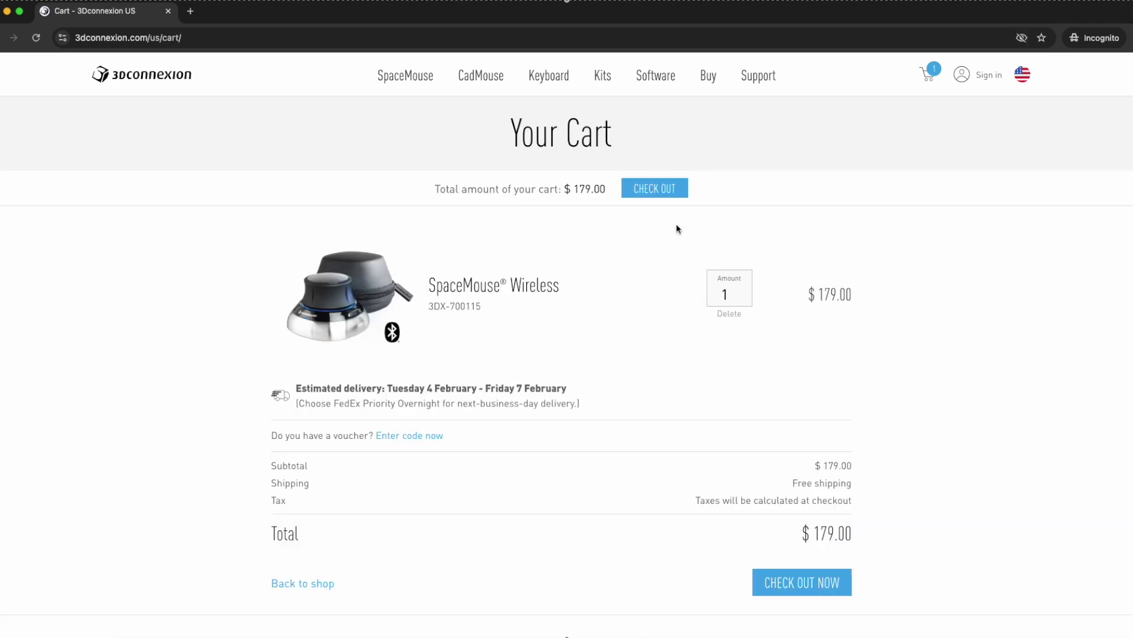
Enter the voucher code in the cart and apply it to the order
left_click(403, 437)
left_click(323, 466)
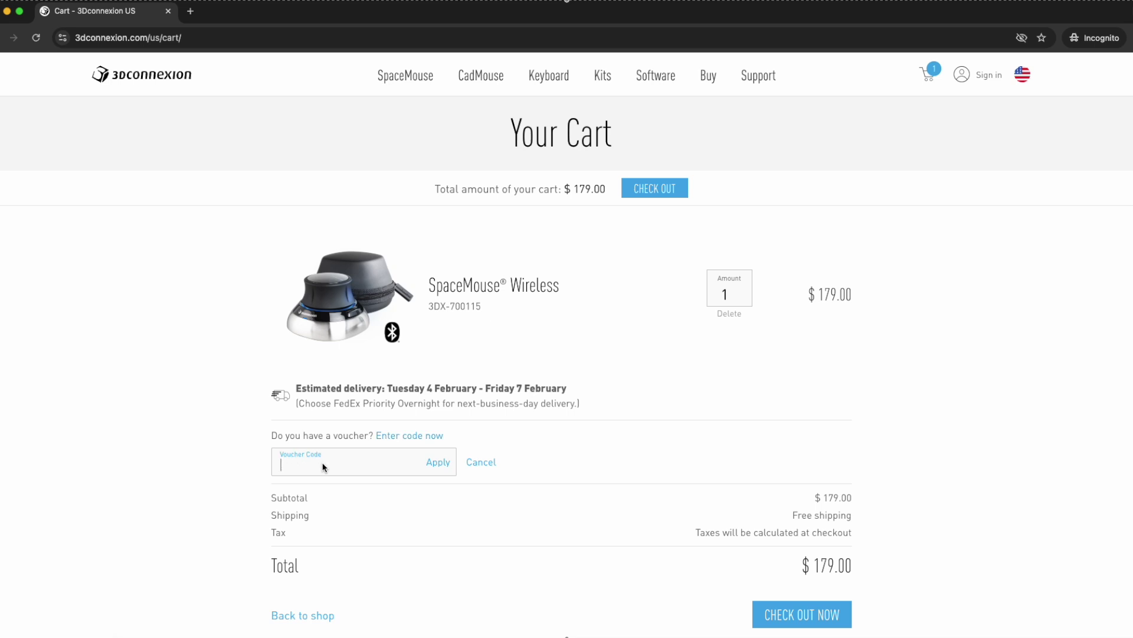
type("damiancadcam")
left_click(439, 466)
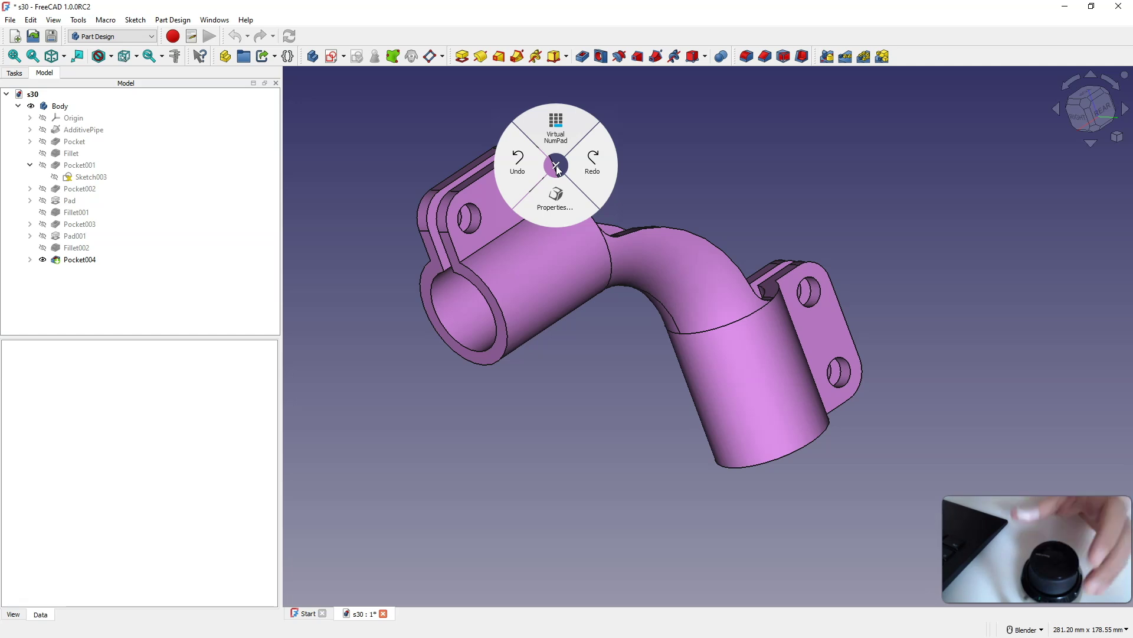
In FreeCAD, open the SpaceMouse Wireless properties from the device's radial menu and display its button assignments
left_click(593, 161)
right_click(691, 138)
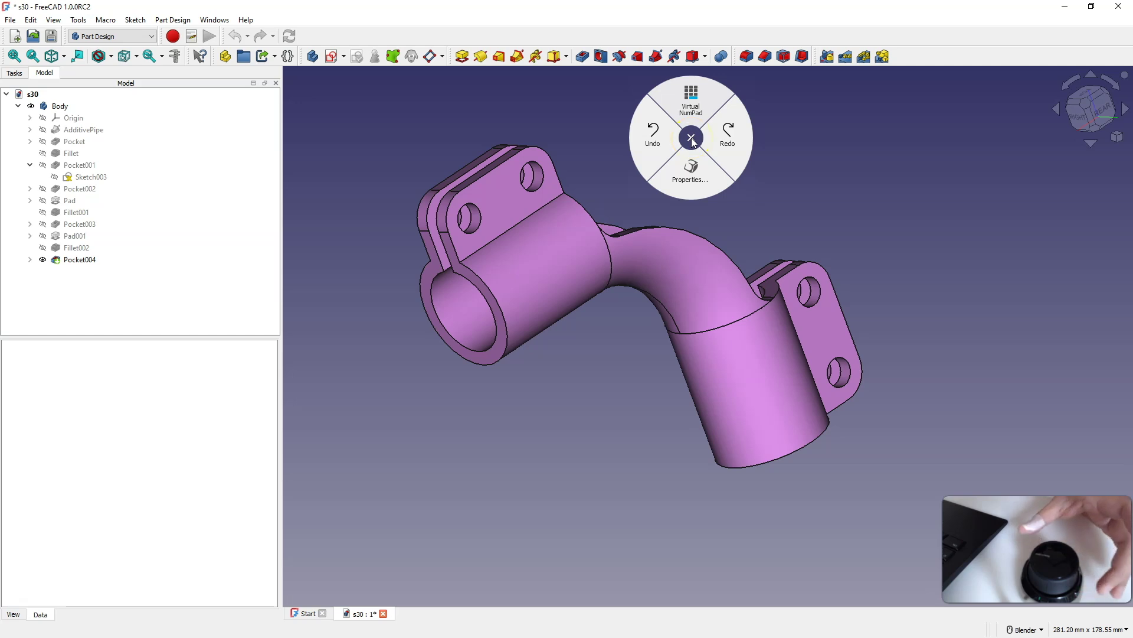
left_click(689, 172)
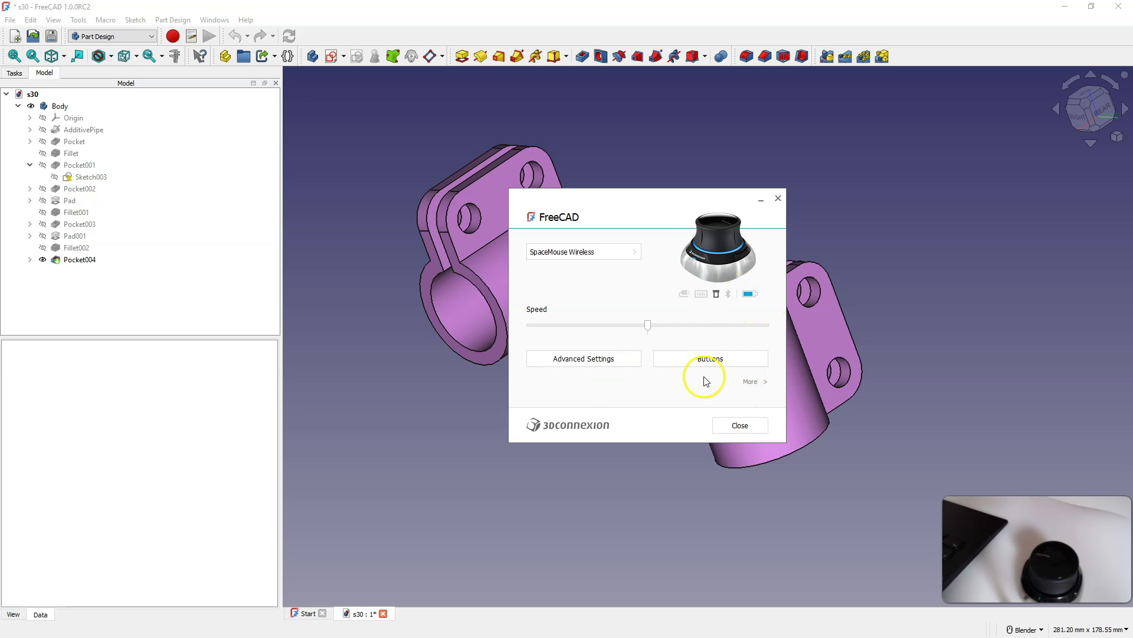
left_click(701, 360)
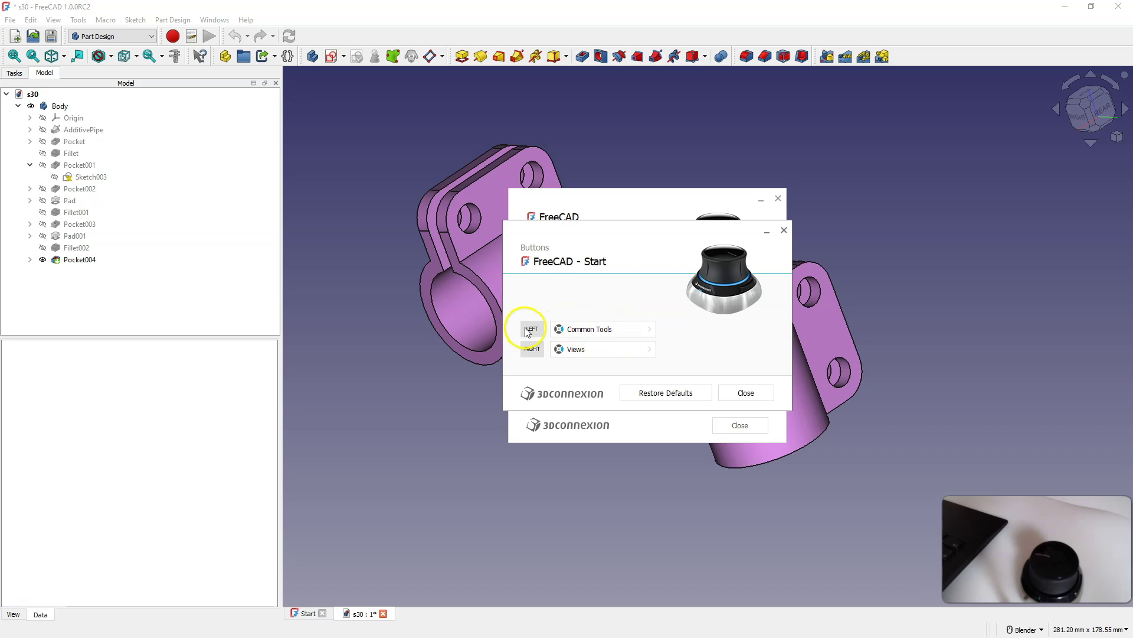
Look through the command categories for the device's left button and create a new radial menu for it
left_click(649, 329)
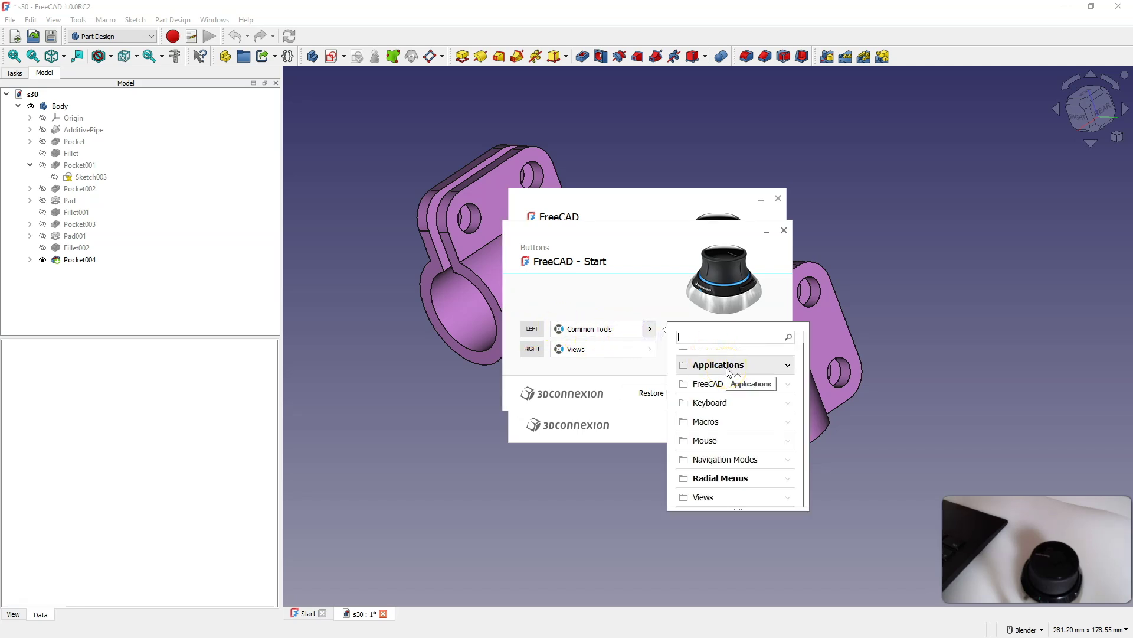
left_click(786, 384)
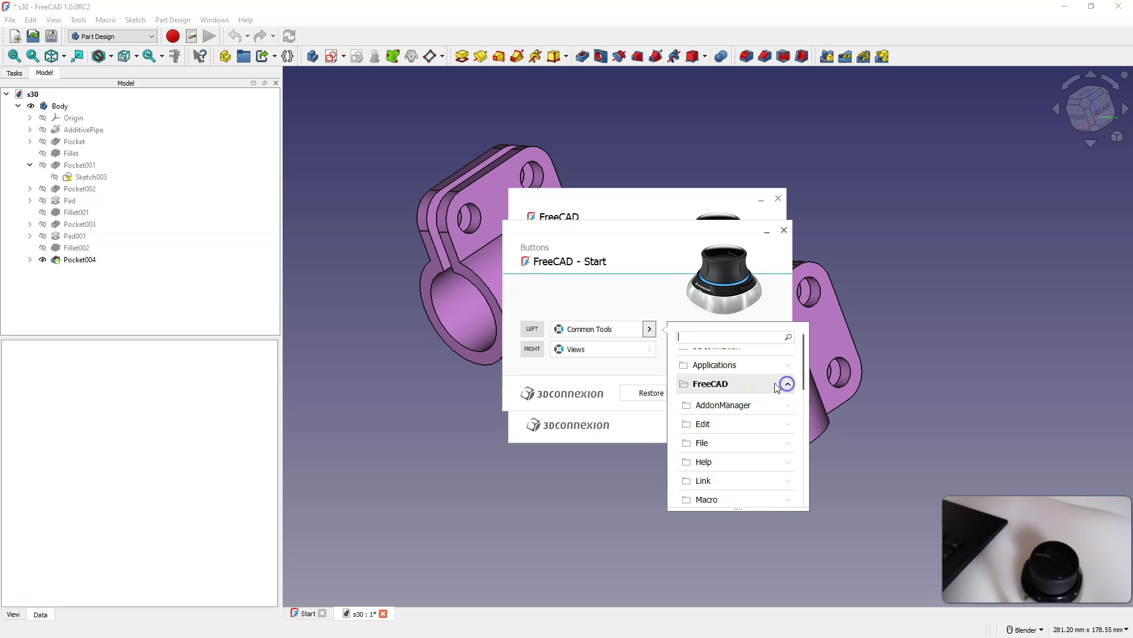
scroll(729, 405, "down", 2)
scroll(749, 401, "up", 2)
left_click(787, 385)
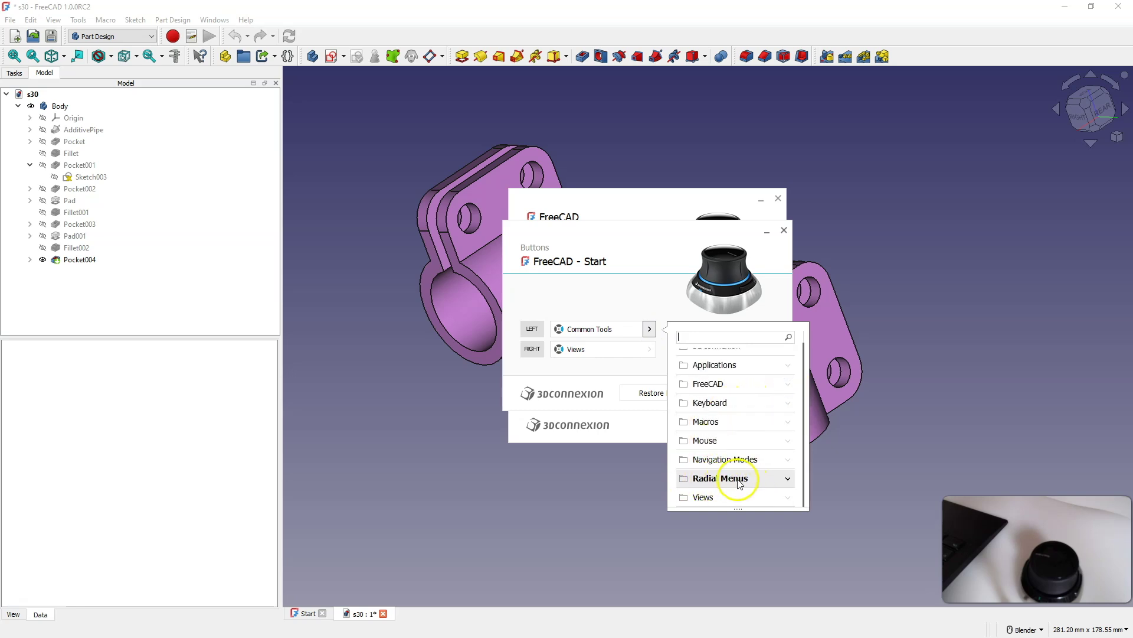
left_click(787, 478)
scroll(762, 486, "down", 2)
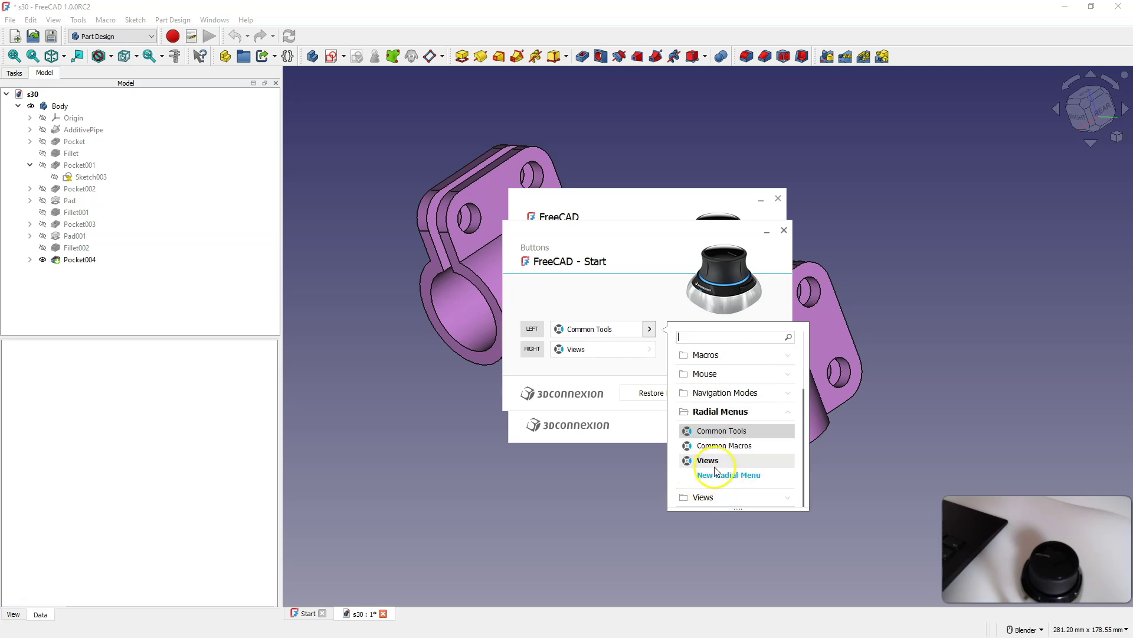
left_click(728, 475)
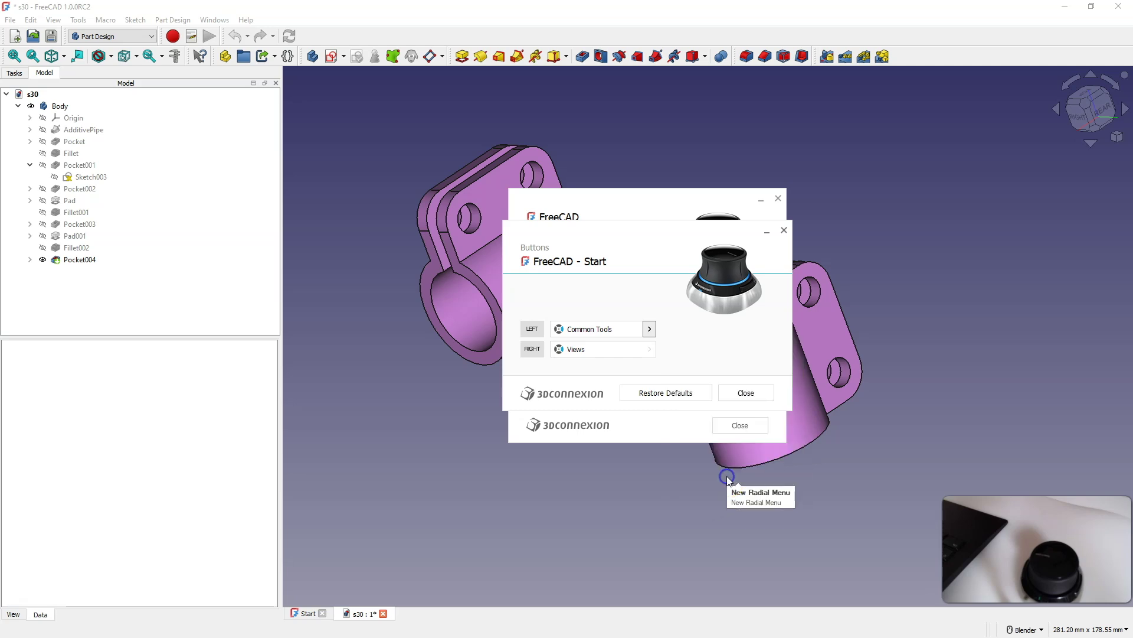
Name the new radial menu FreeCAD, try the 8-section layout and settle on 4 sections
left_click(534, 299)
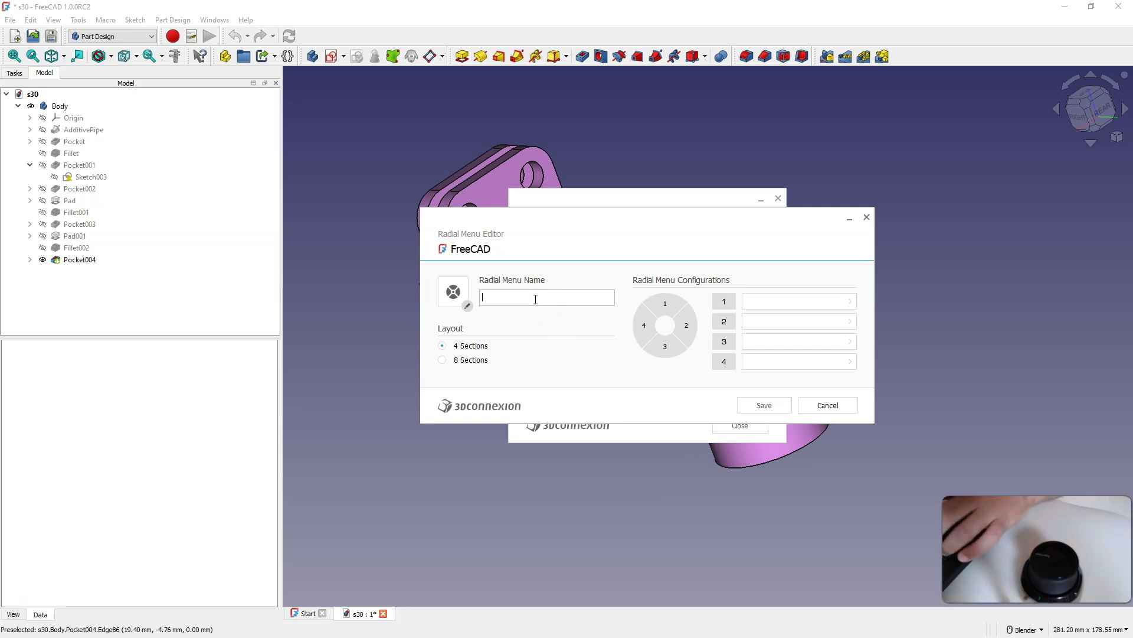
type("FreeCAD")
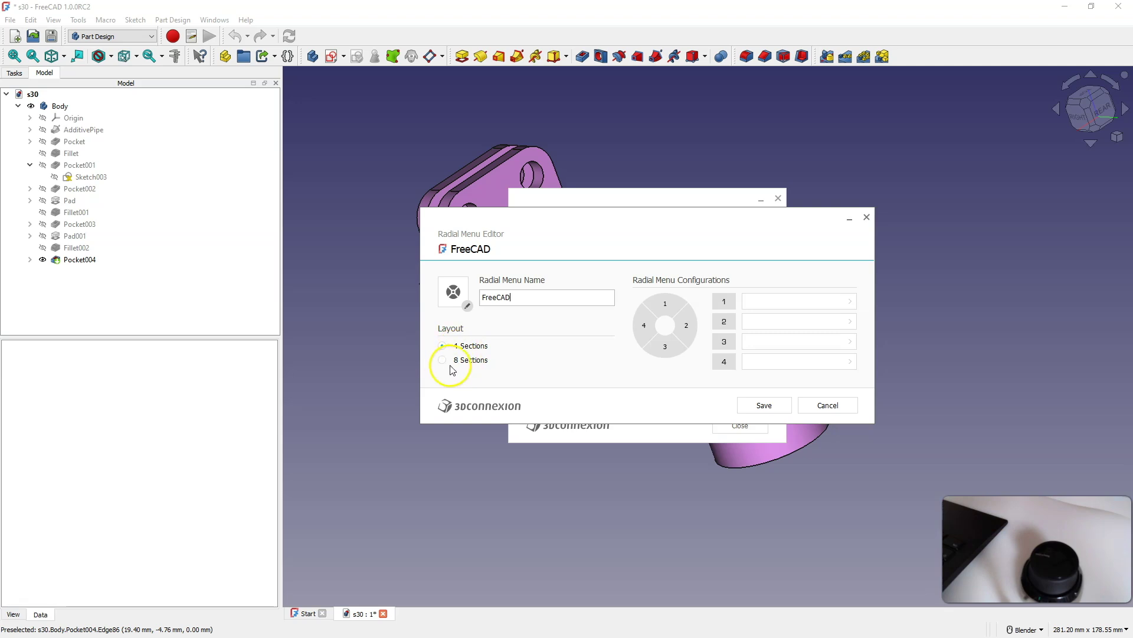
left_click(444, 361)
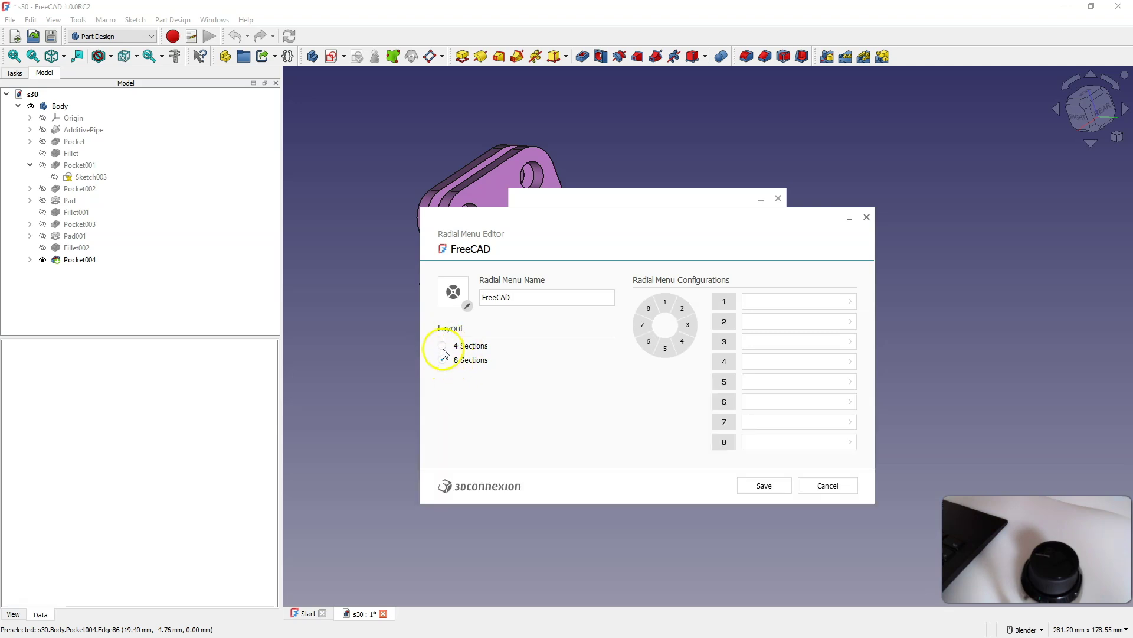
left_click(442, 346)
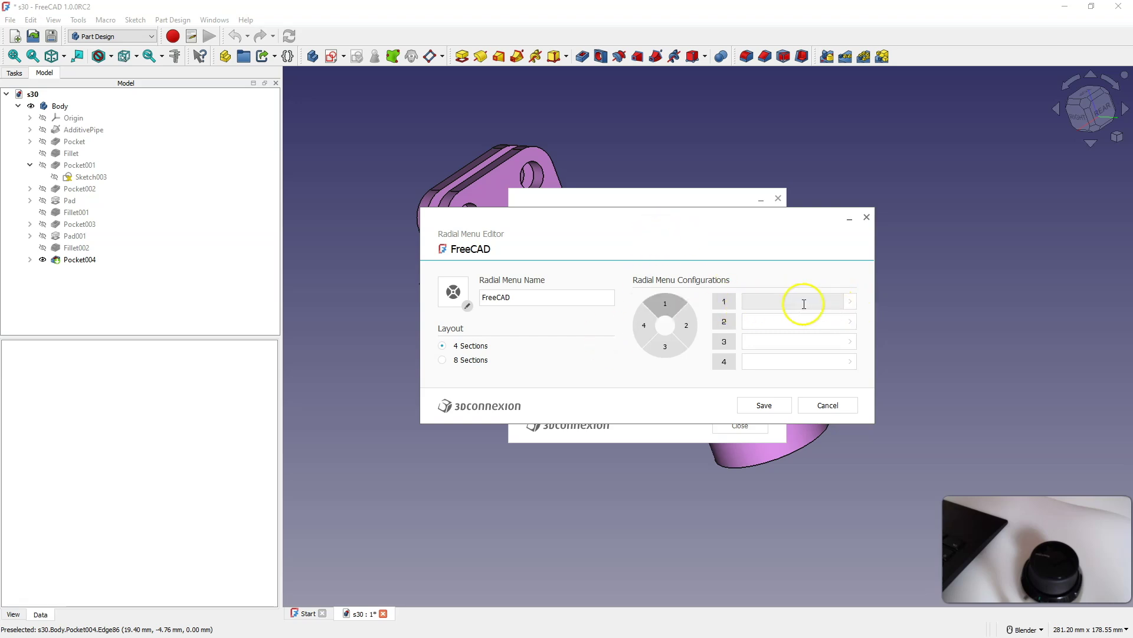
Find the PartDesign command Create sketch by searching for "create" and assign it to section 1 of the radial menu
left_click(849, 302)
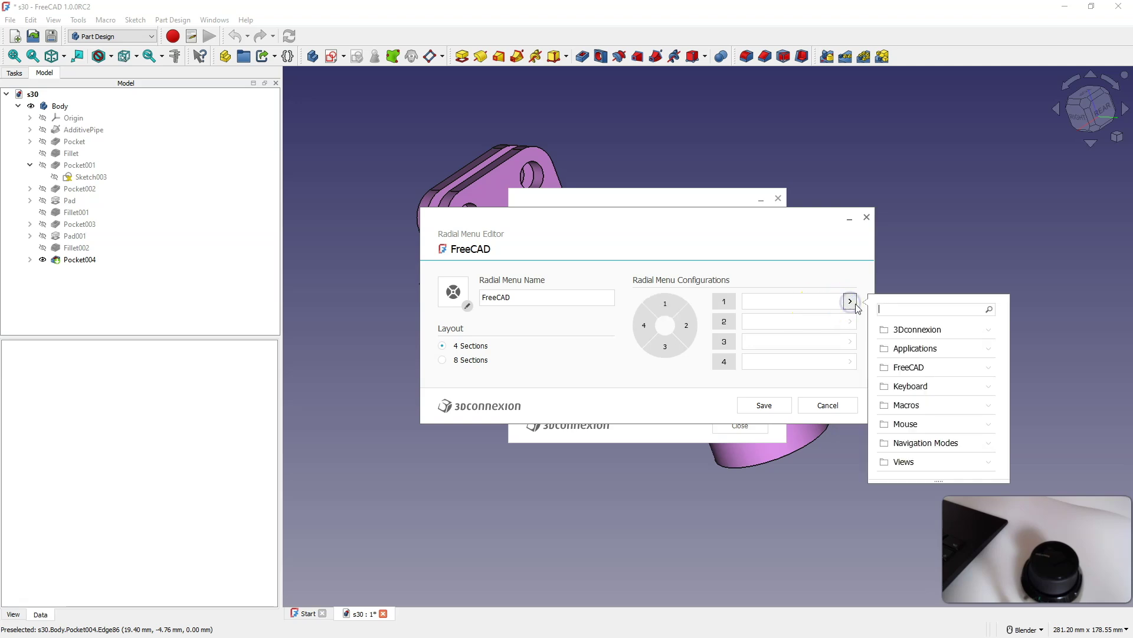
left_click(990, 369)
scroll(938, 392, "down", 3)
scroll(936, 398, "up", 3)
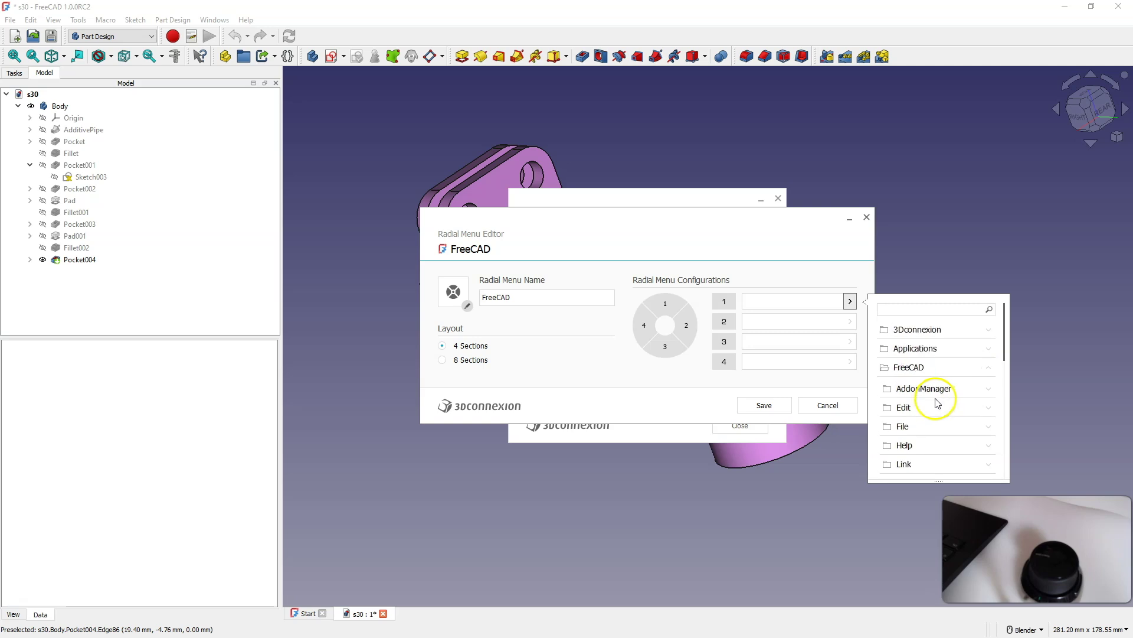
left_click(909, 309)
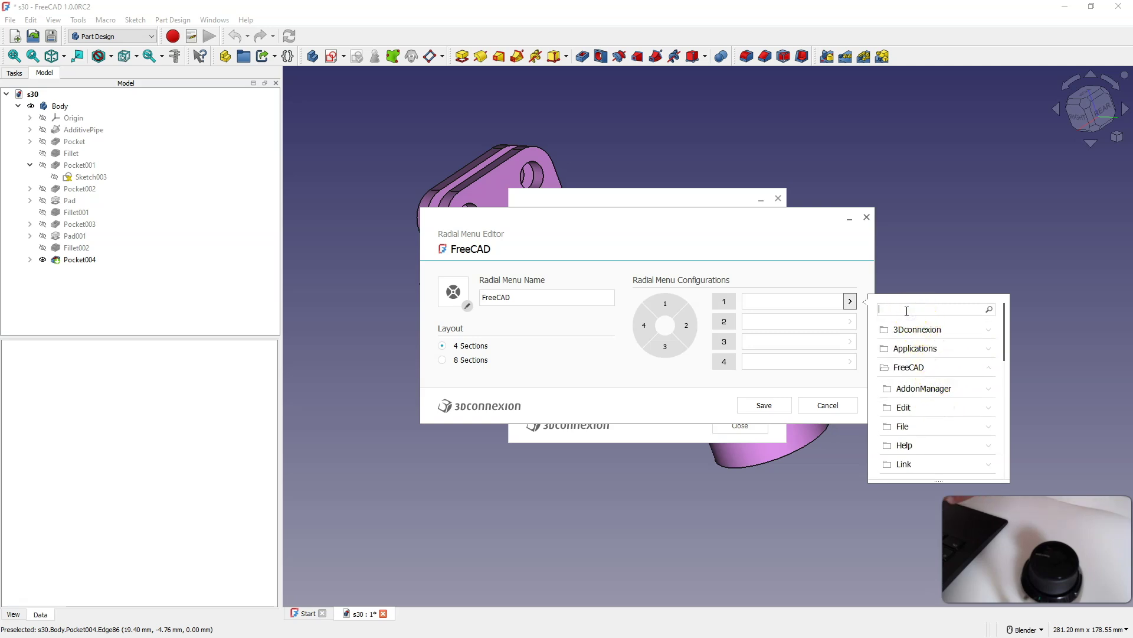
type("create")
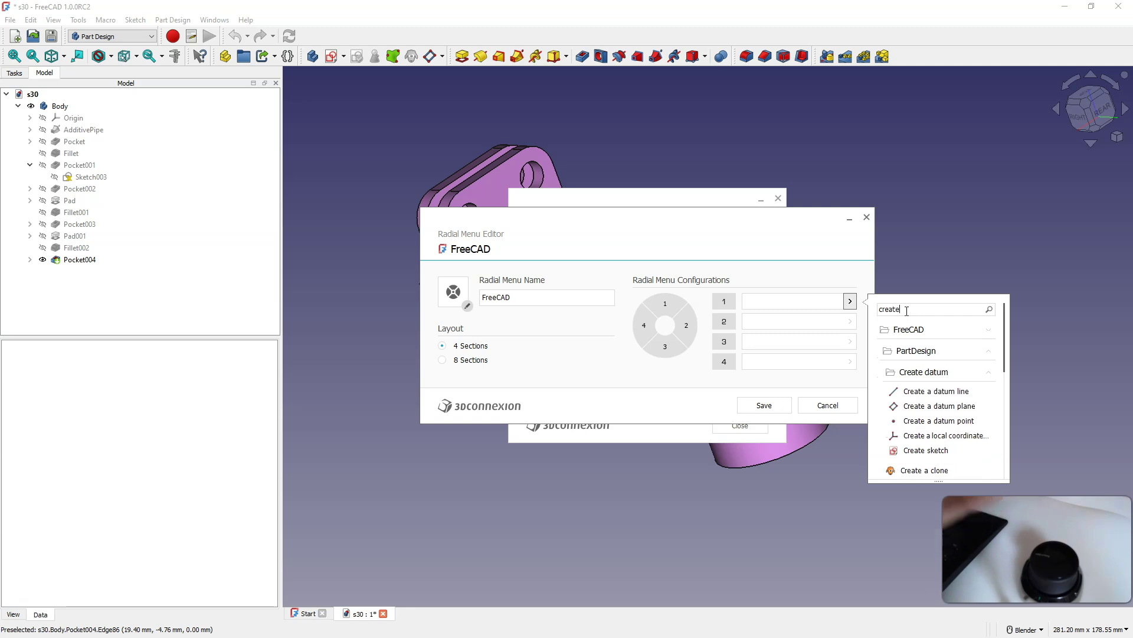
left_click(917, 354)
scroll(949, 429, "down", 1)
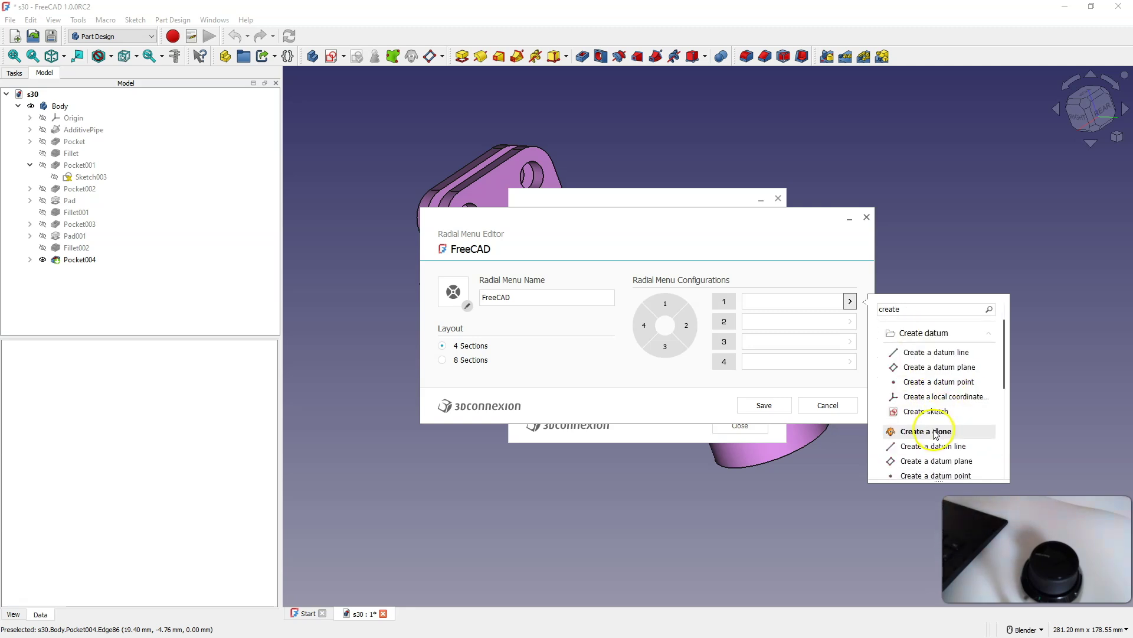
scroll(936, 394, "up", 1)
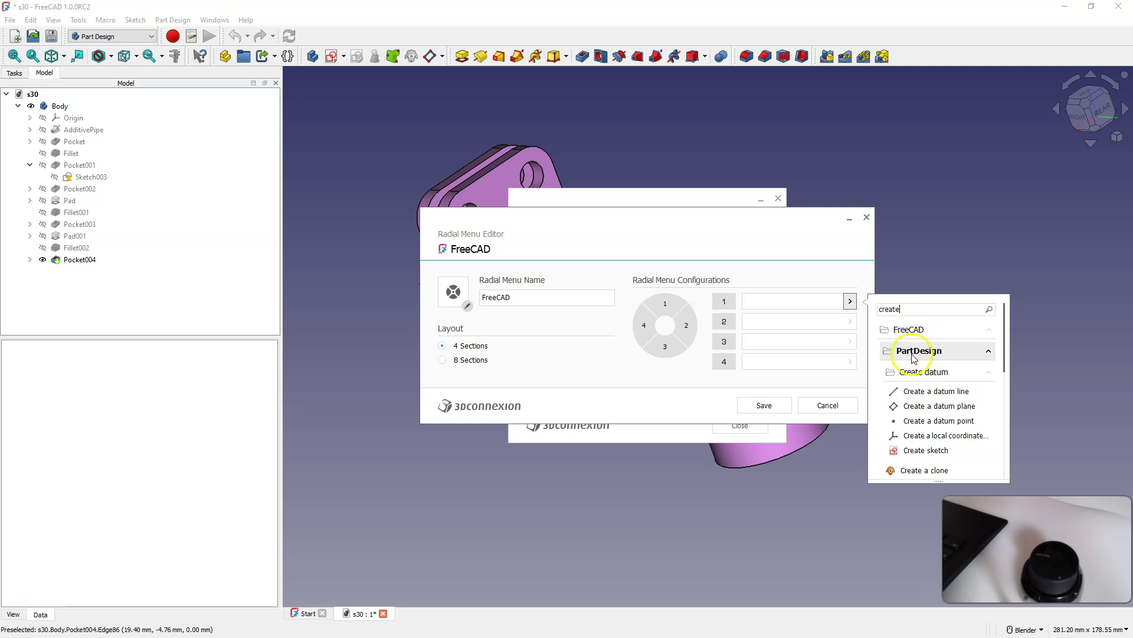
scroll(935, 424, "down", 2)
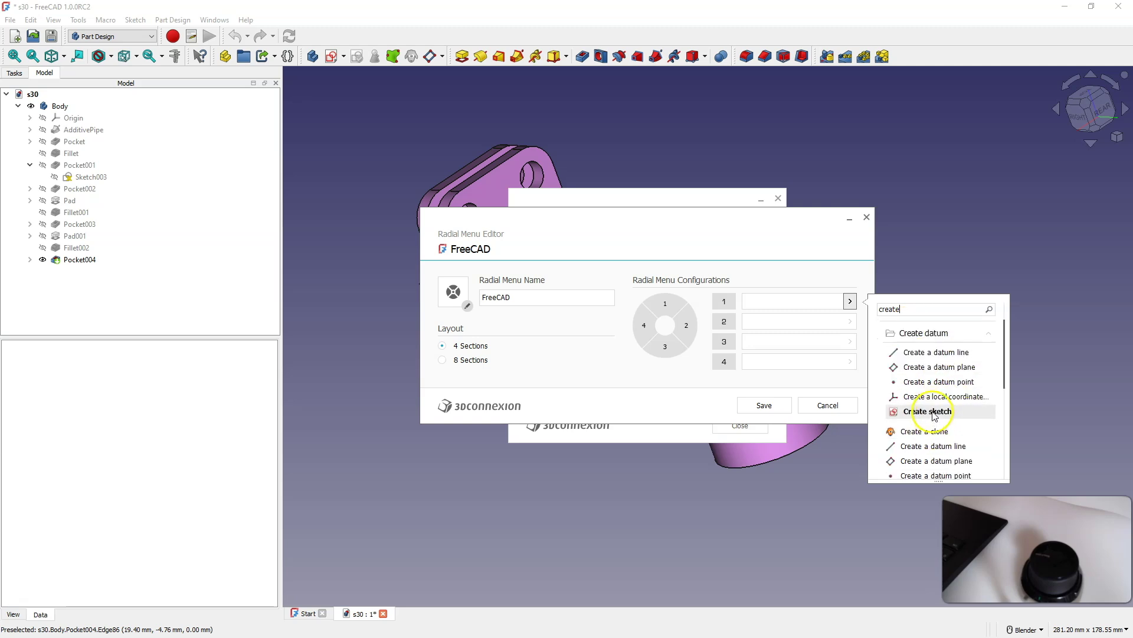
left_click(926, 411)
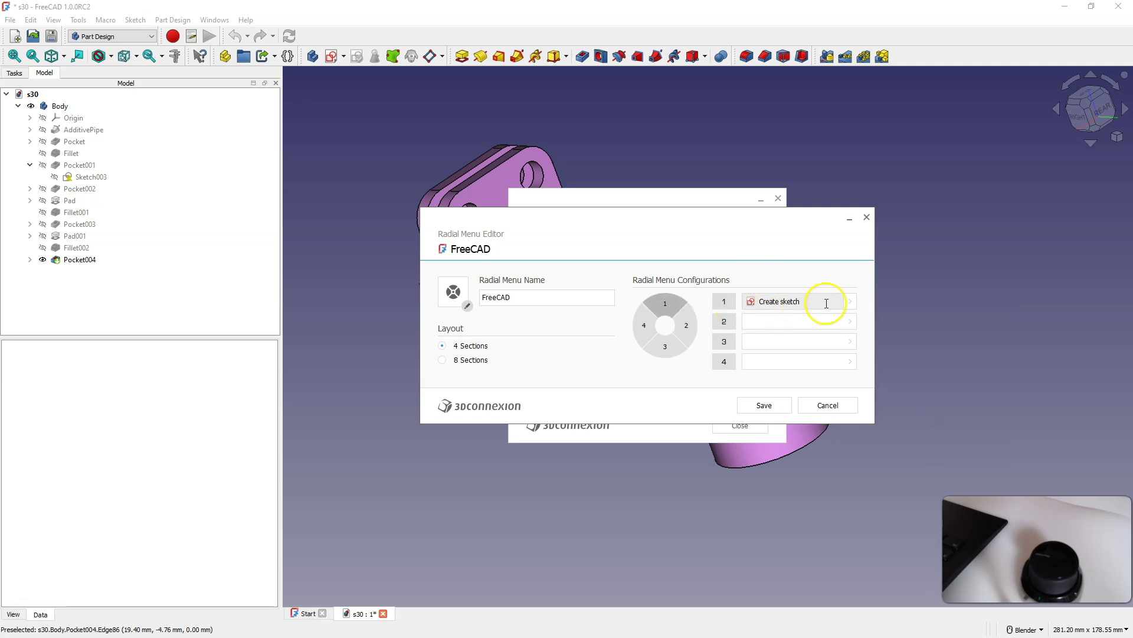
Find the PartDesign command Pad by searching for "pad" and assign it to section 2 of the radial menu
left_click(777, 320)
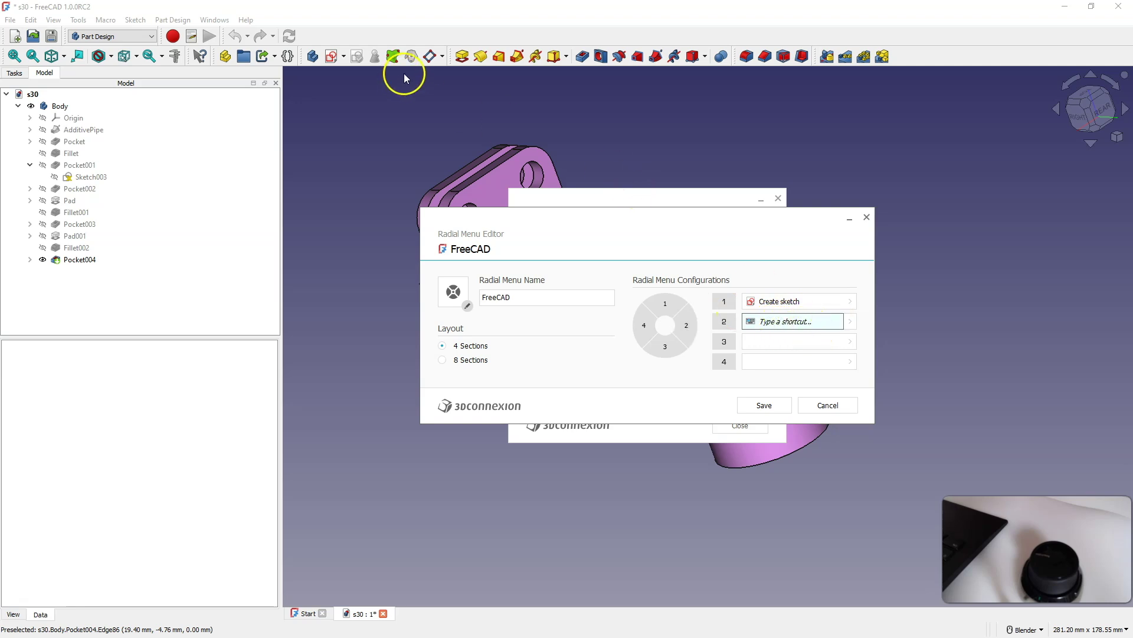
left_click(850, 322)
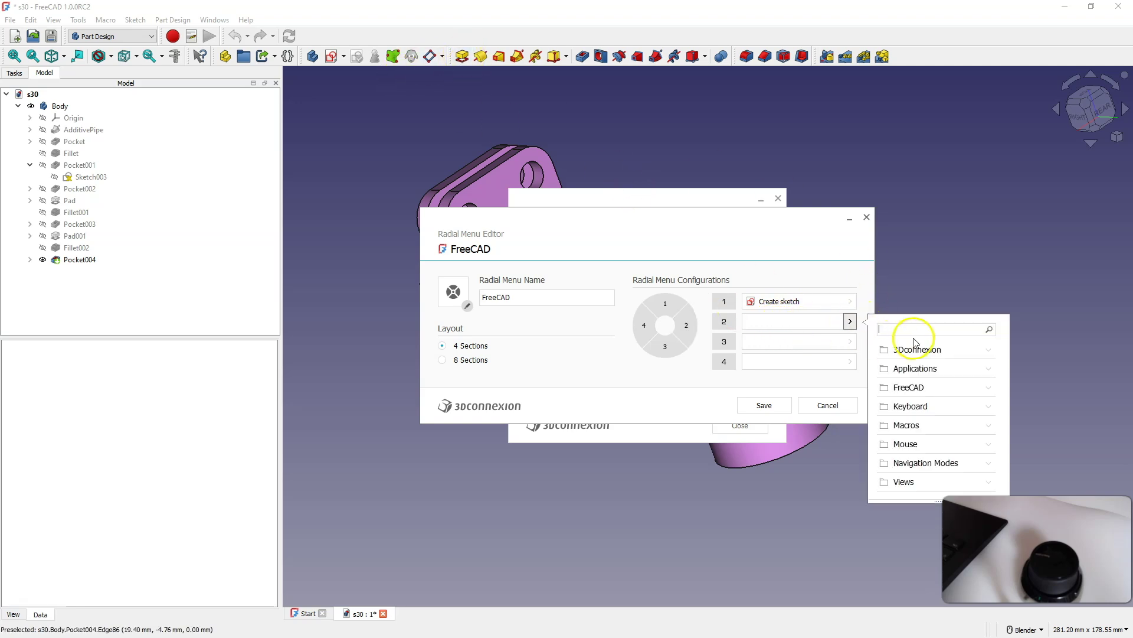
type("pad")
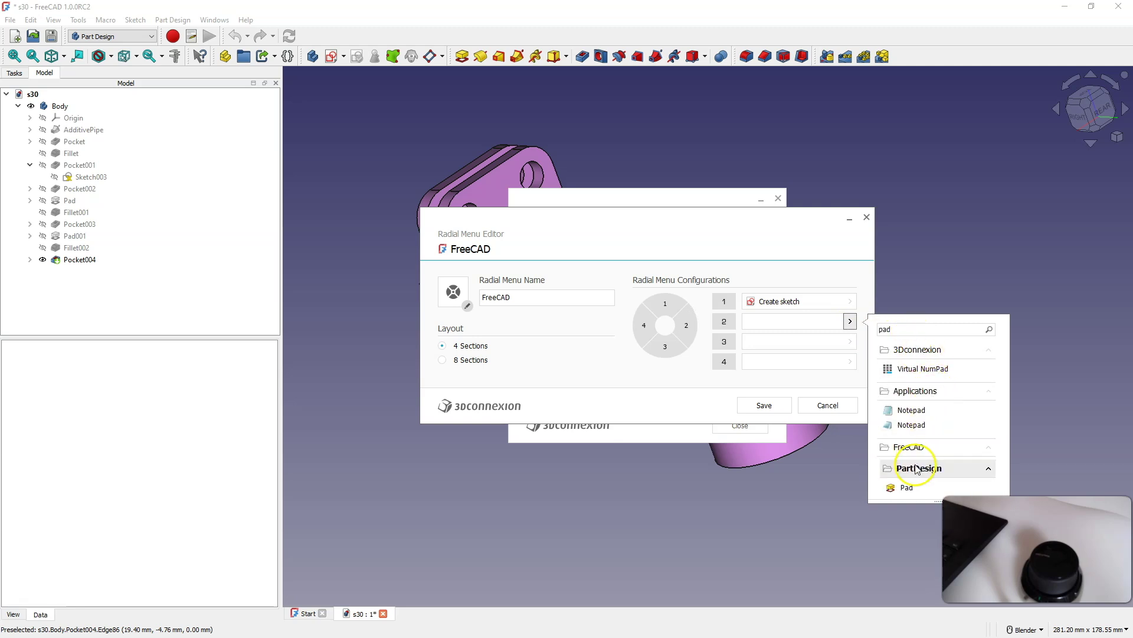
left_click(907, 488)
left_click(775, 321)
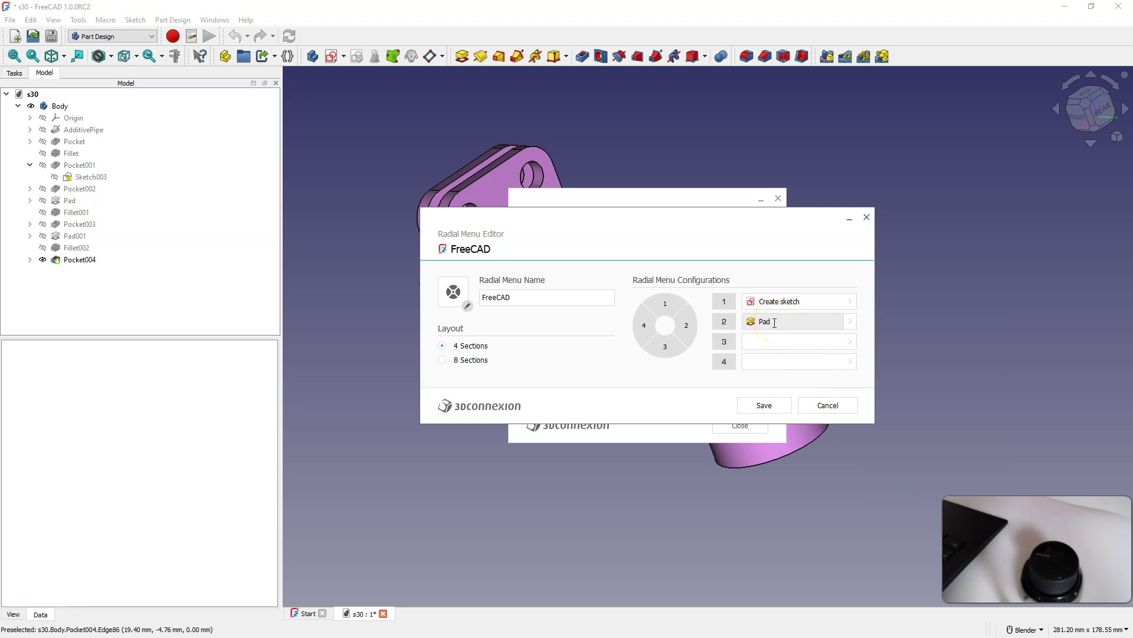
Assign Virtual NumPad to section 3 of the radial menu and FreeCAD's Undo command to section 4
left_click(850, 343)
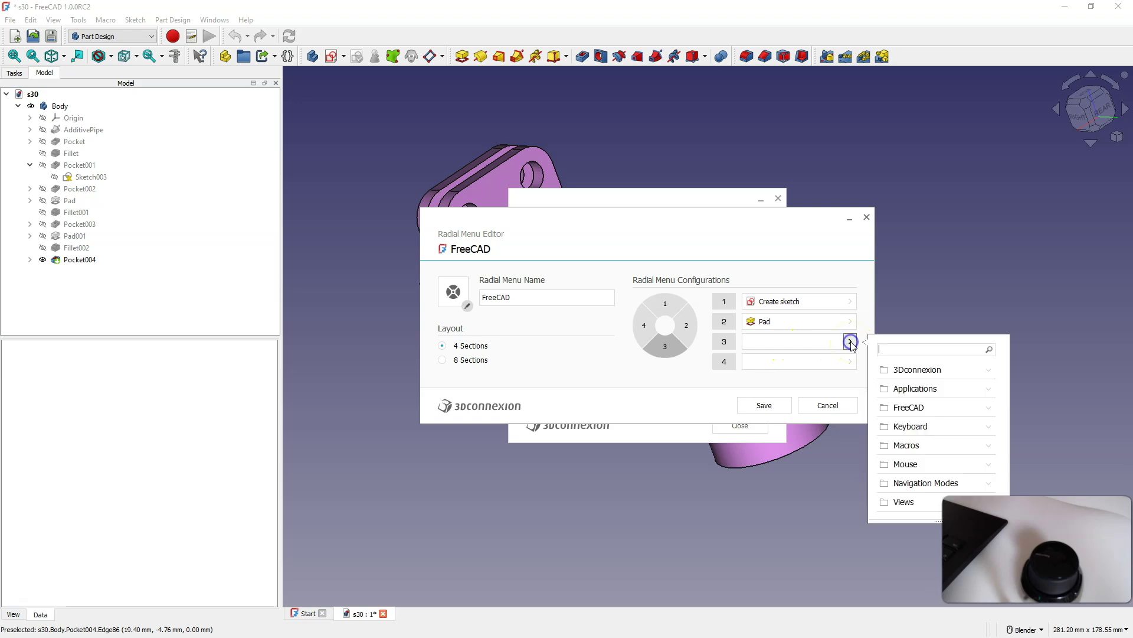
type("num")
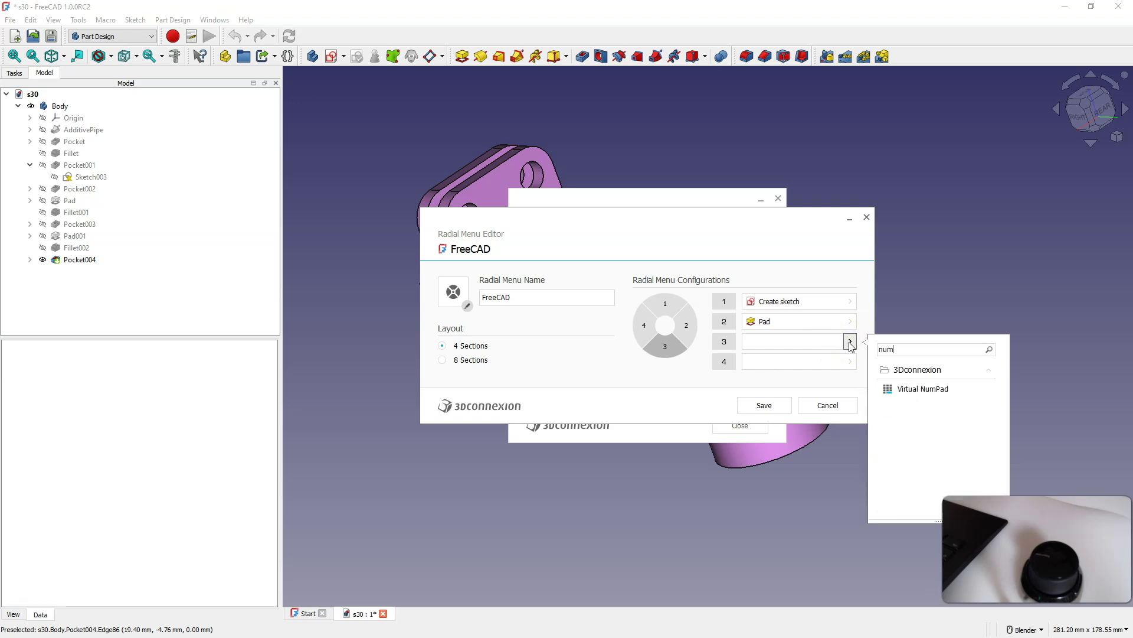
left_click(926, 389)
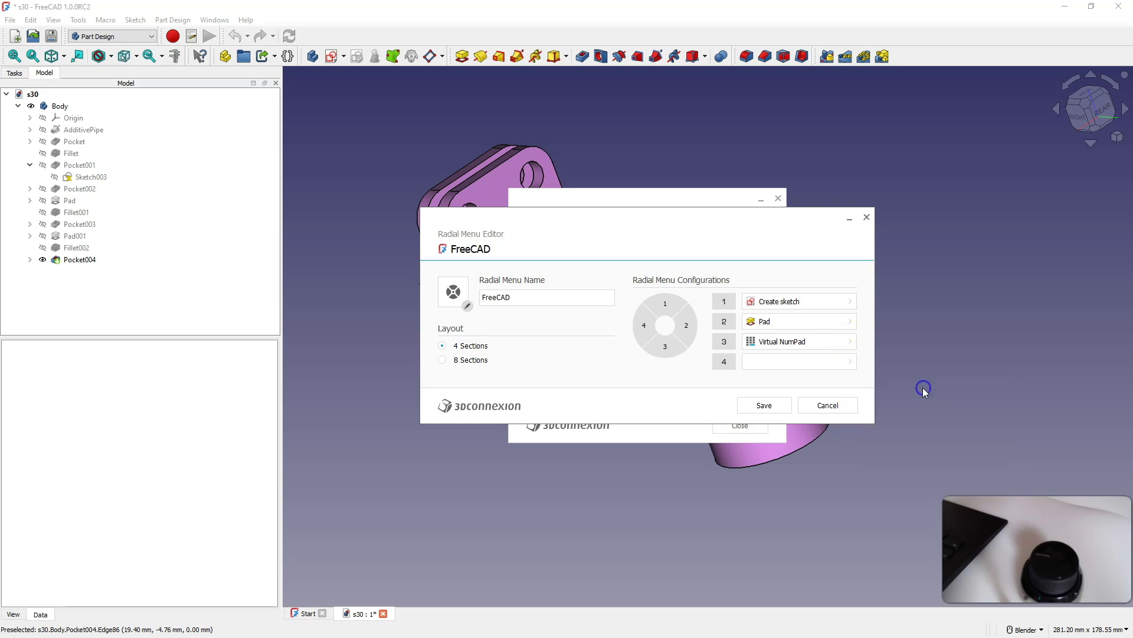
left_click(764, 364)
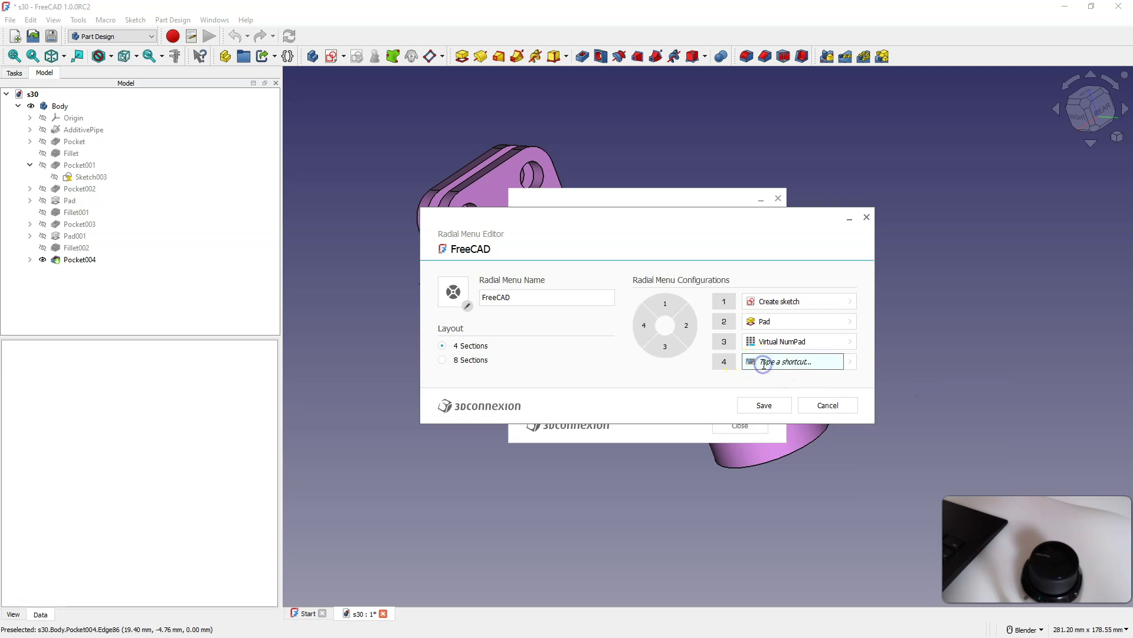
left_click(850, 362)
type("und")
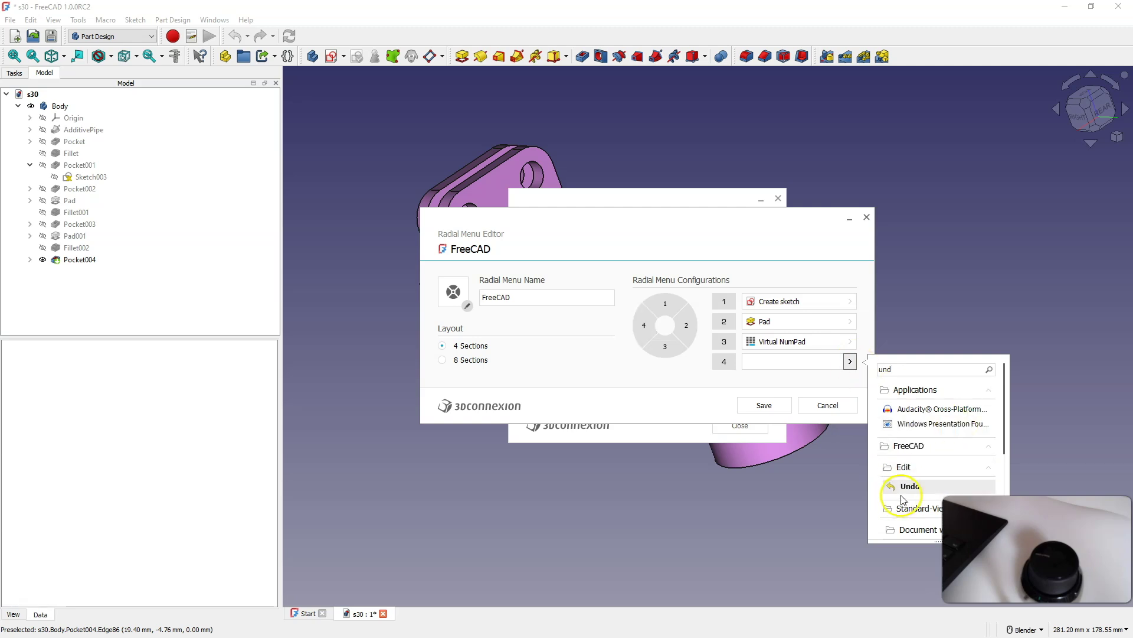
left_click(912, 487)
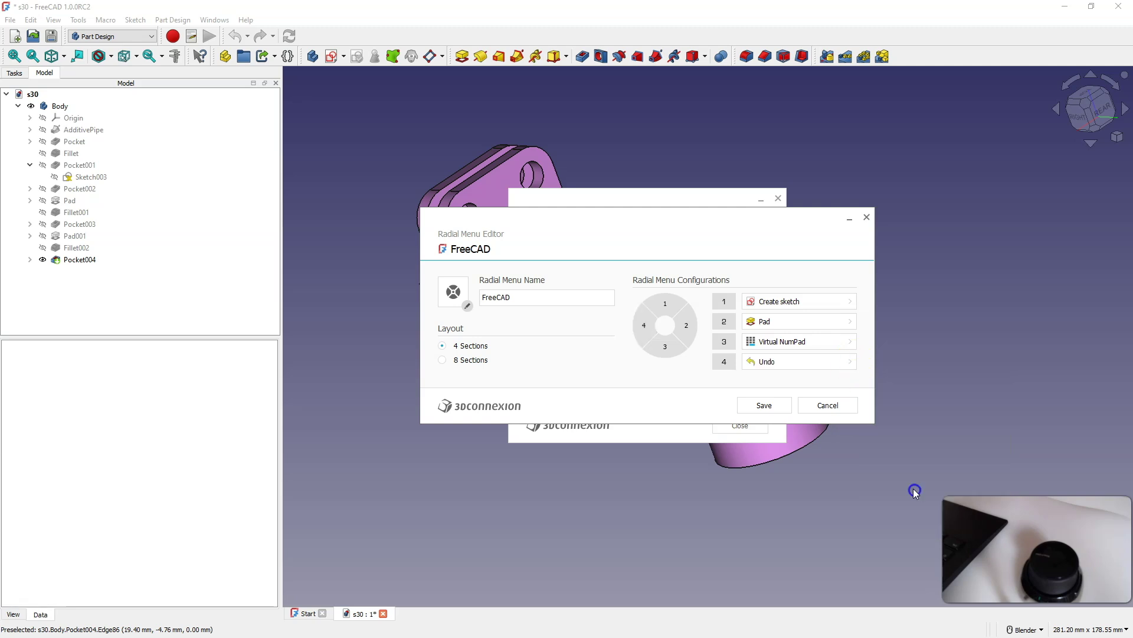
Save the radial menu configuration, call the new radial menu up over the model to check it, and dismiss it
left_click(766, 406)
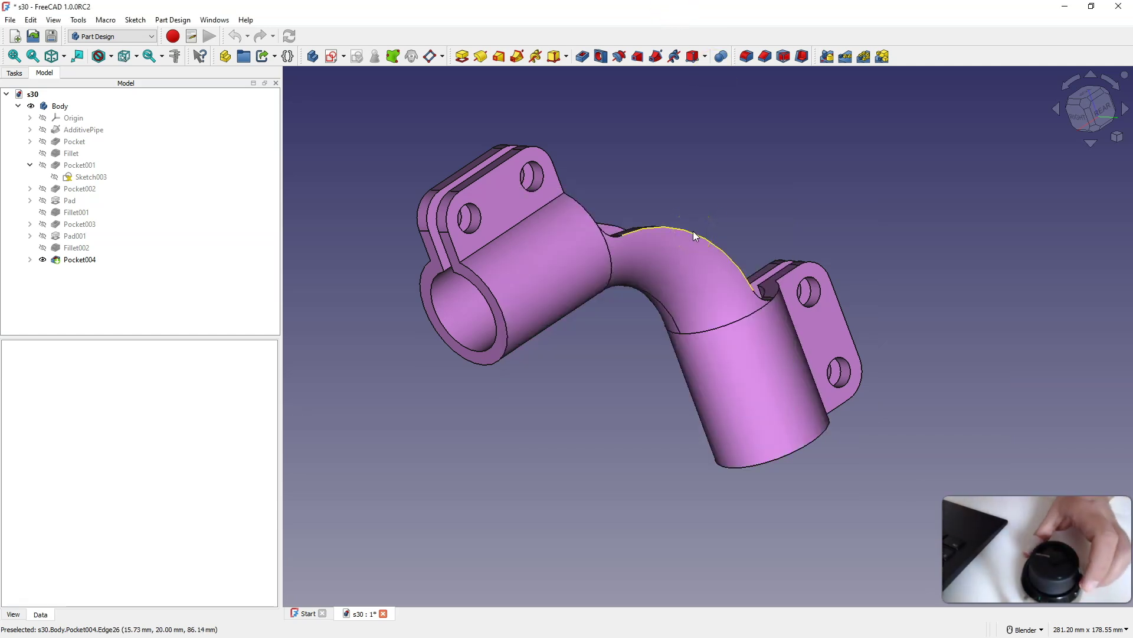
right_click(695, 236)
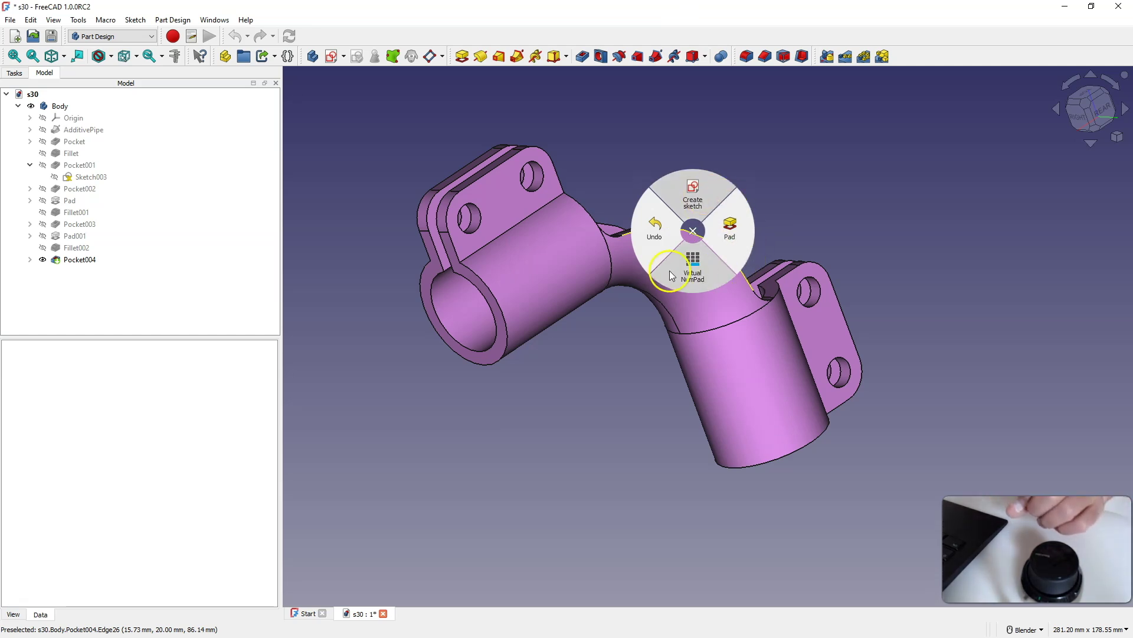
left_click(691, 227)
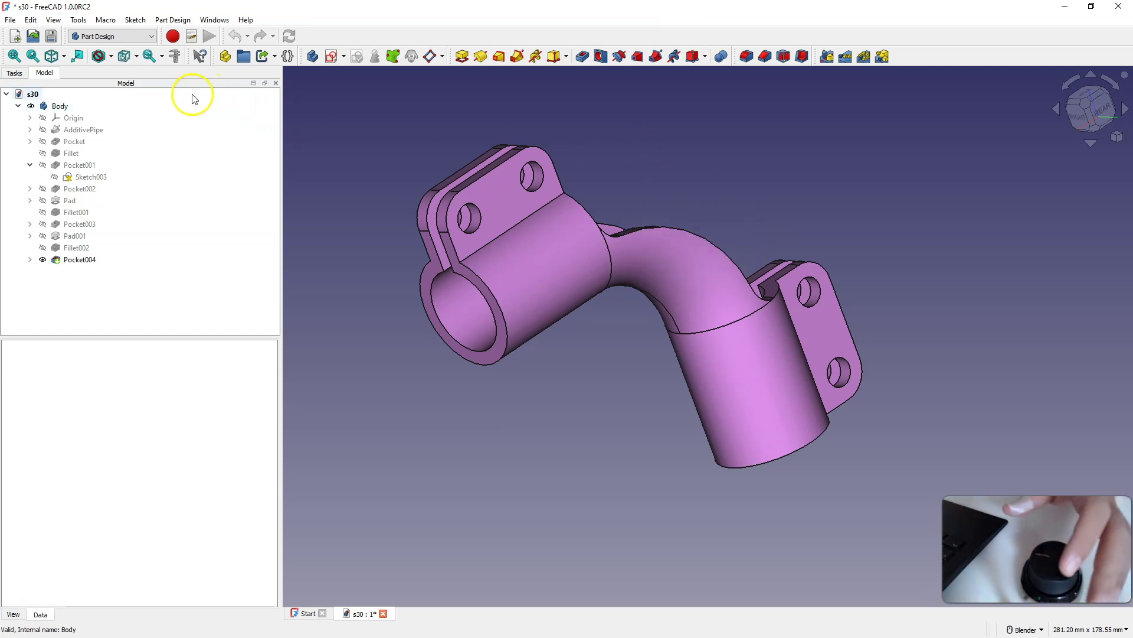
Create a new document and start a sketch on the XY-plane with the radial menu's Create sketch command
left_click(15, 36)
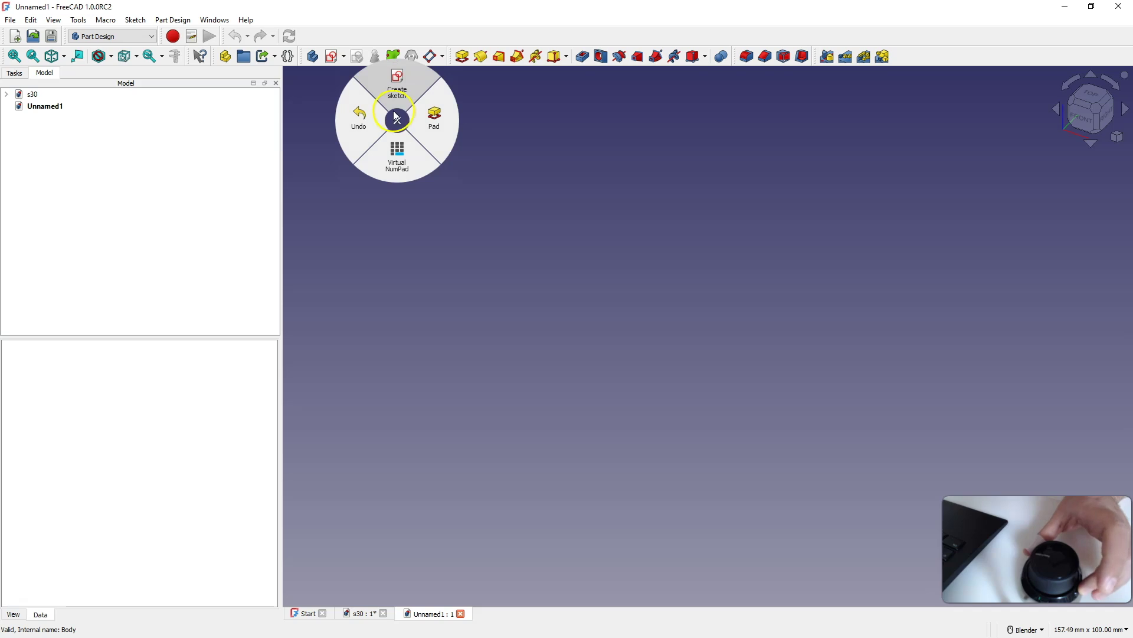
left_click(394, 90)
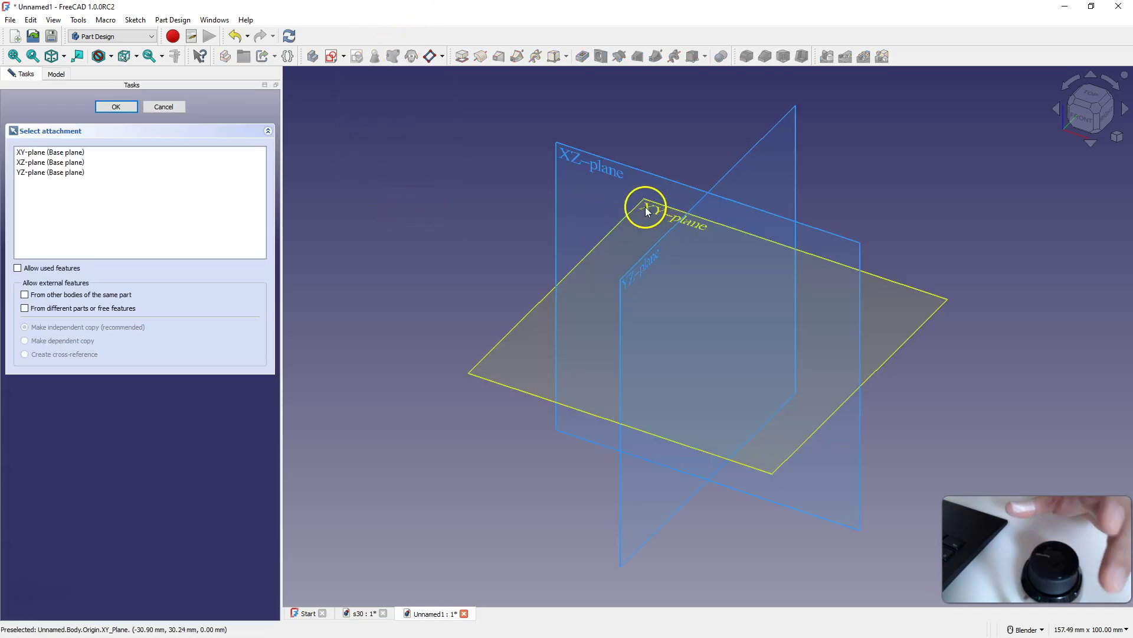
left_click(643, 211)
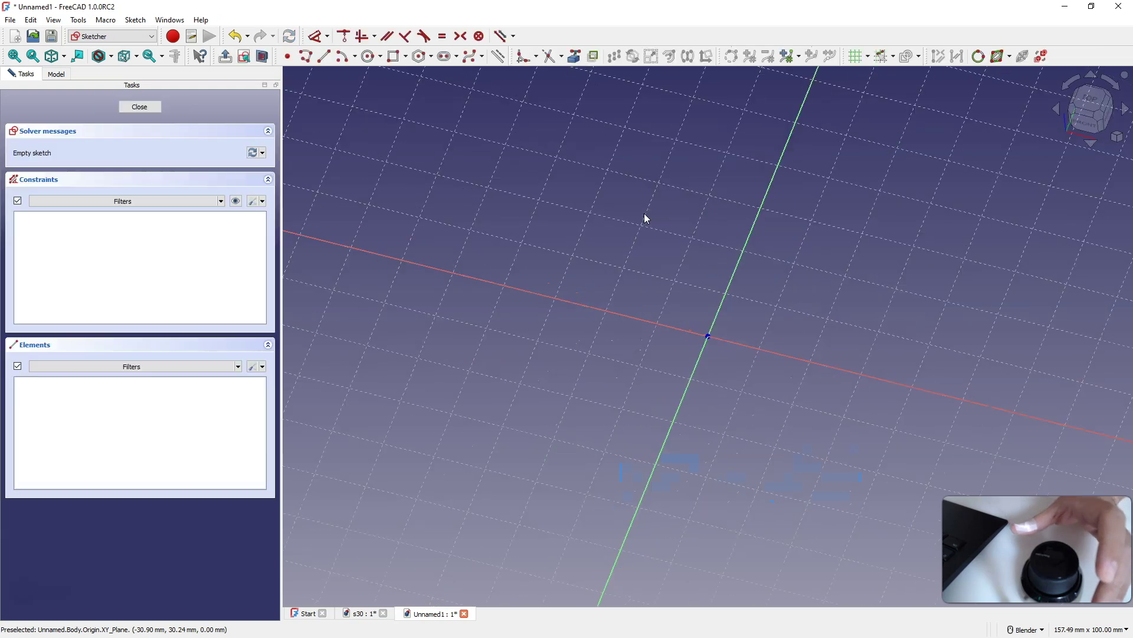
Draw a rectangle around the origin and a six-sided polygon inside it, centred on the origin with a corner at about (17, 5) mm, and close the sketch
left_click(393, 57)
left_click(552, 220)
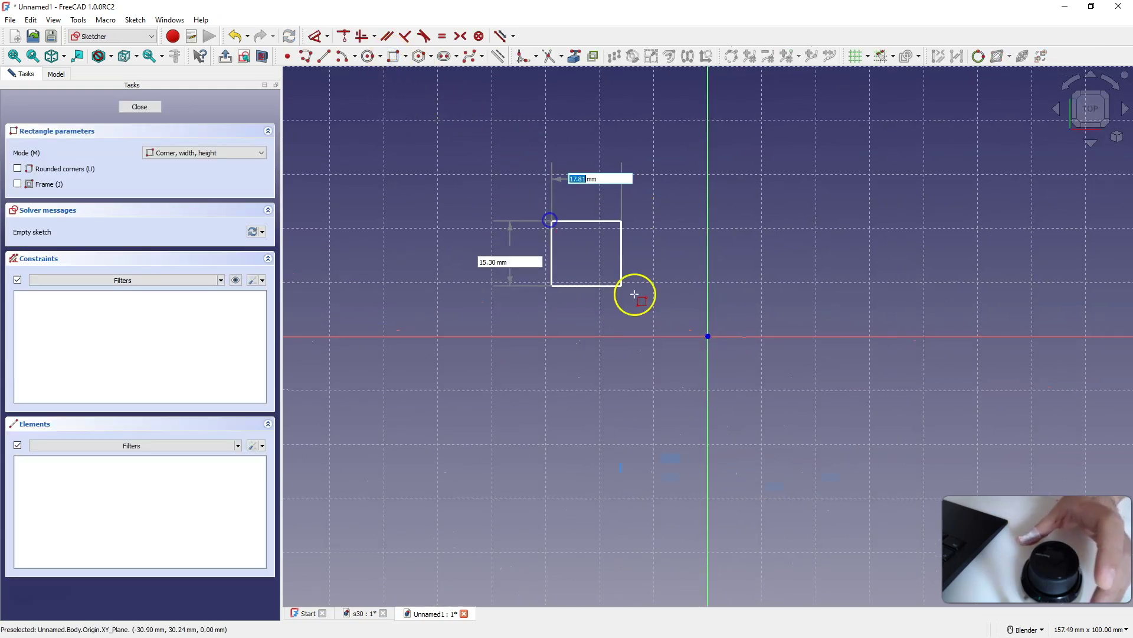
left_click(924, 464)
left_click(420, 56)
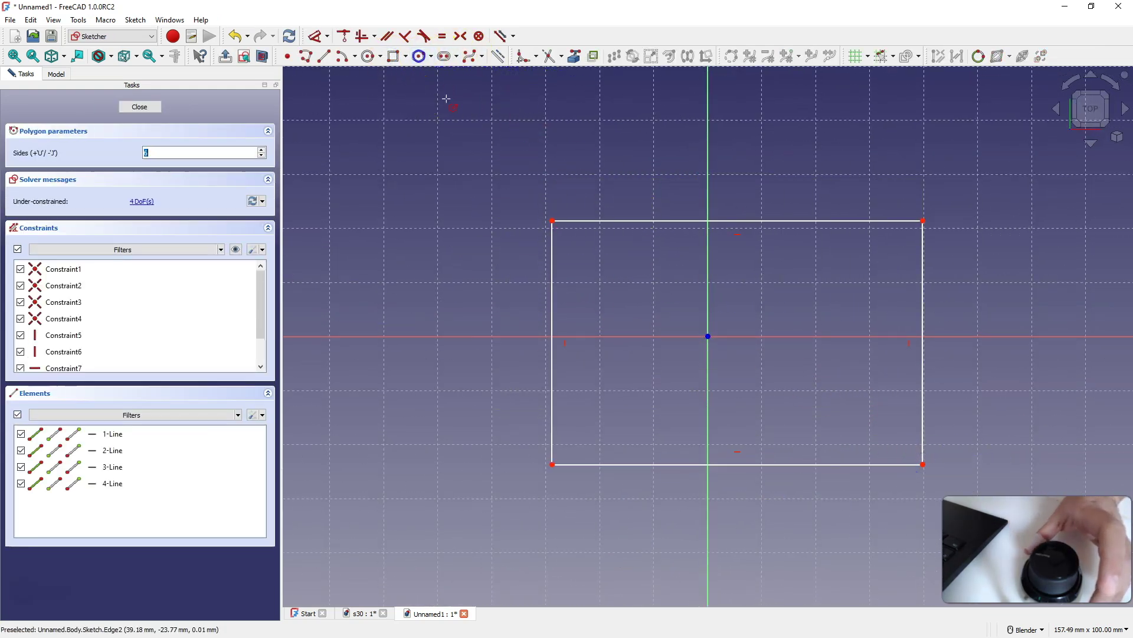
left_click(708, 336)
left_click(802, 310)
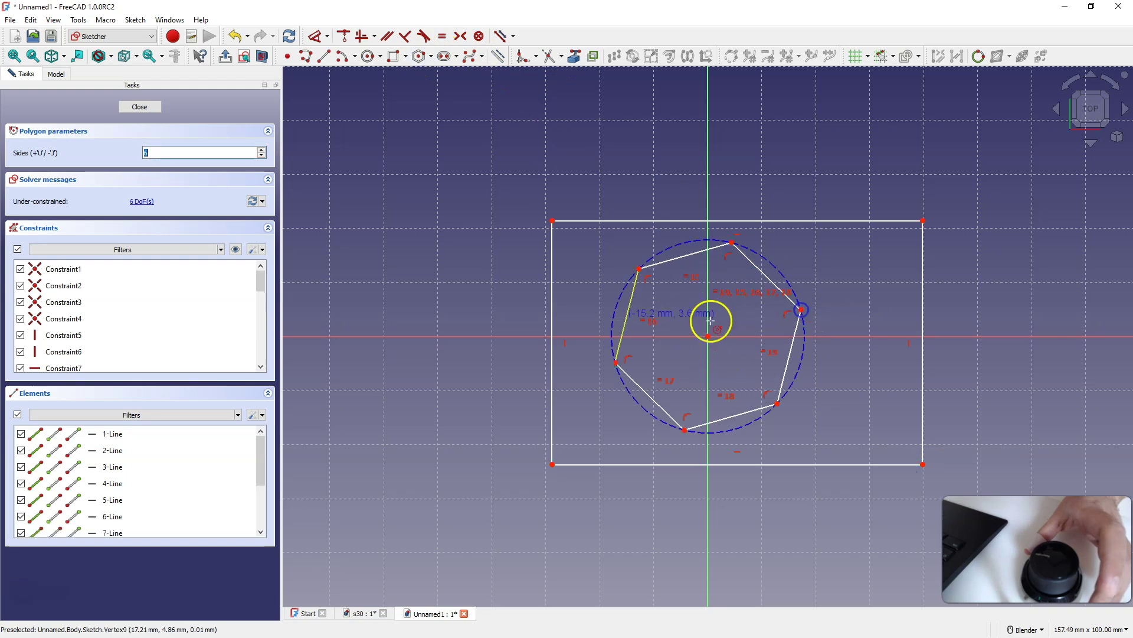
left_click(140, 107)
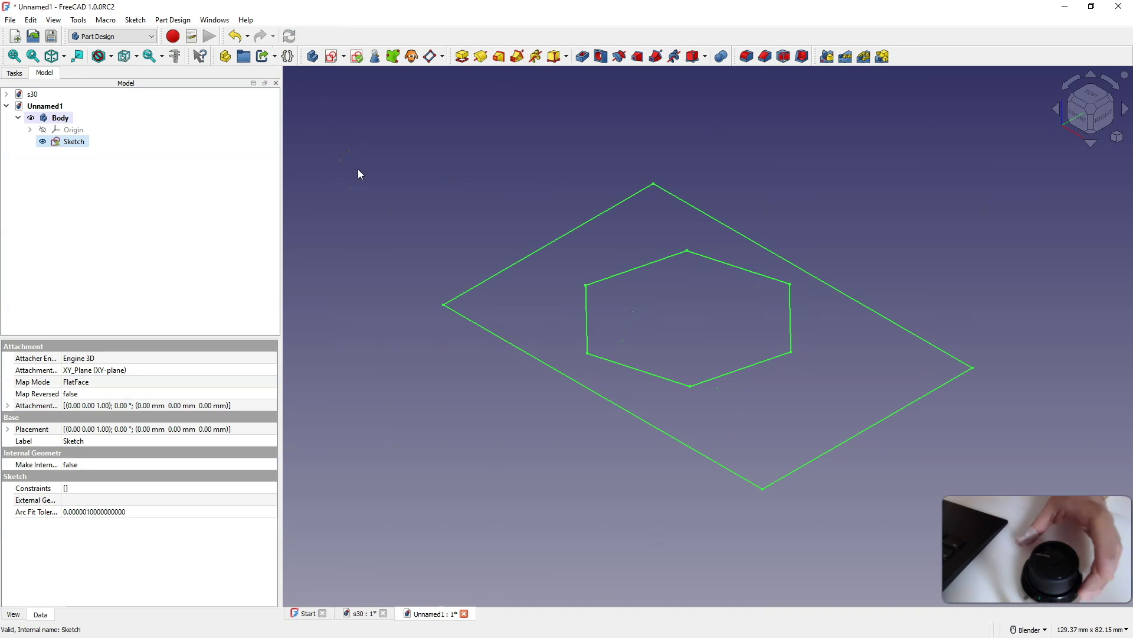
Pad the sketch 80 mm with the radial menu's Pad command, entering the length on the Virtual NumPad
right_click(360, 174)
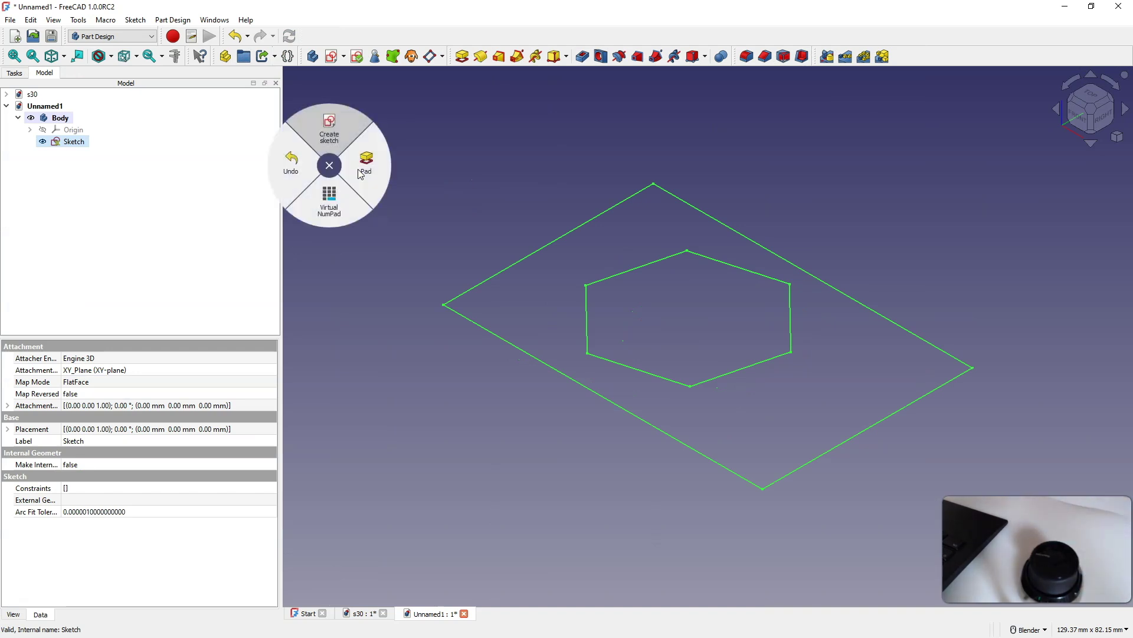
left_click(361, 171)
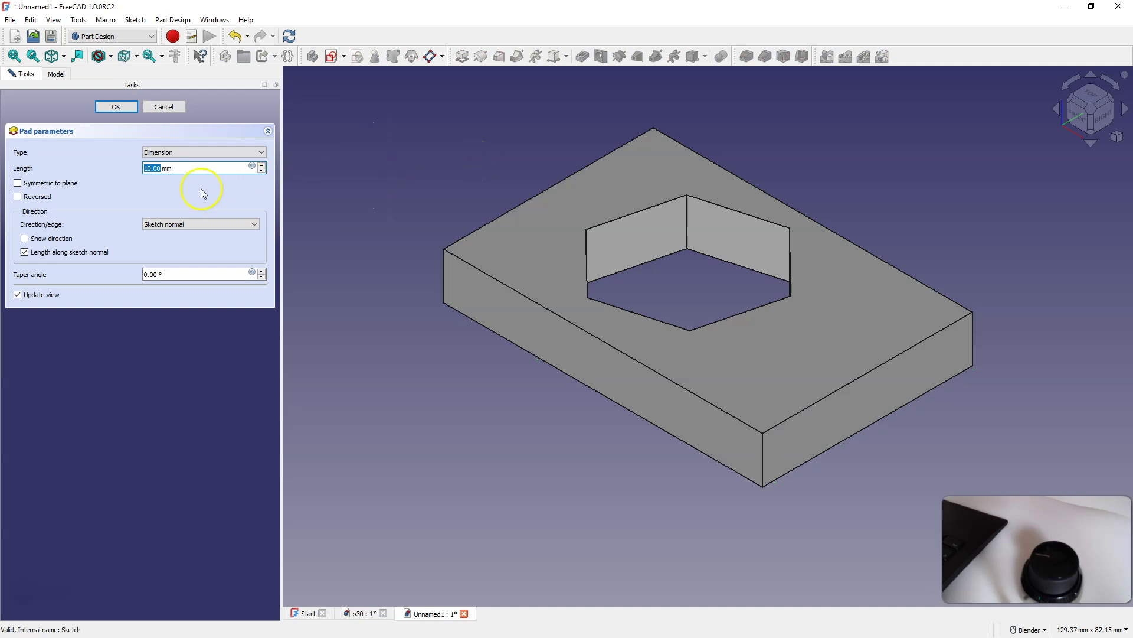
right_click(156, 163)
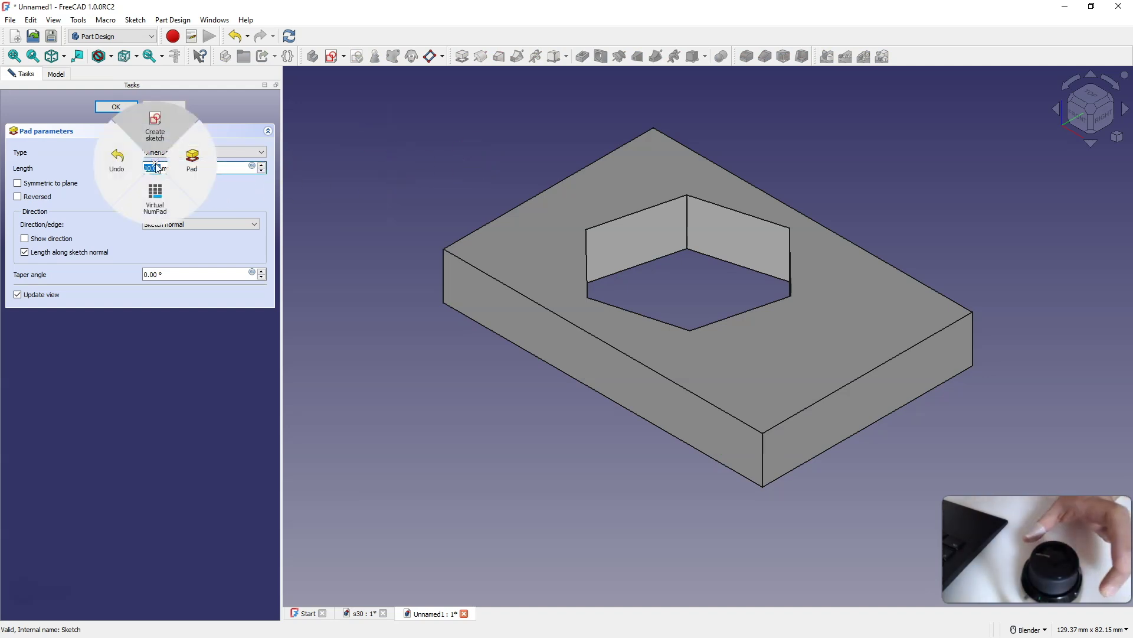
left_click(157, 195)
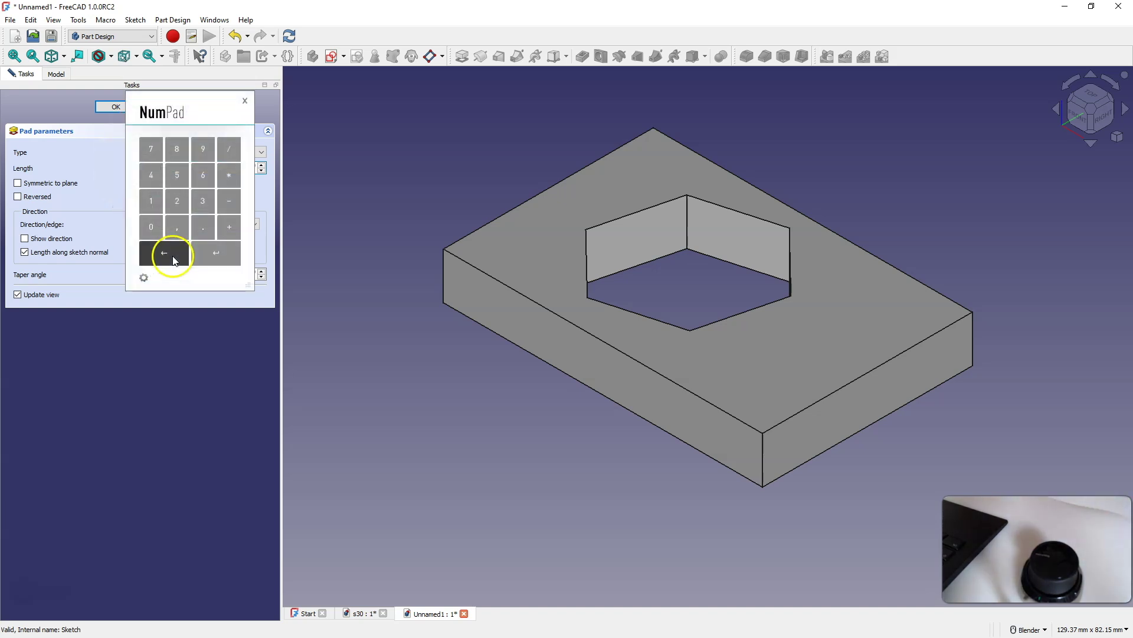
left_click(156, 180)
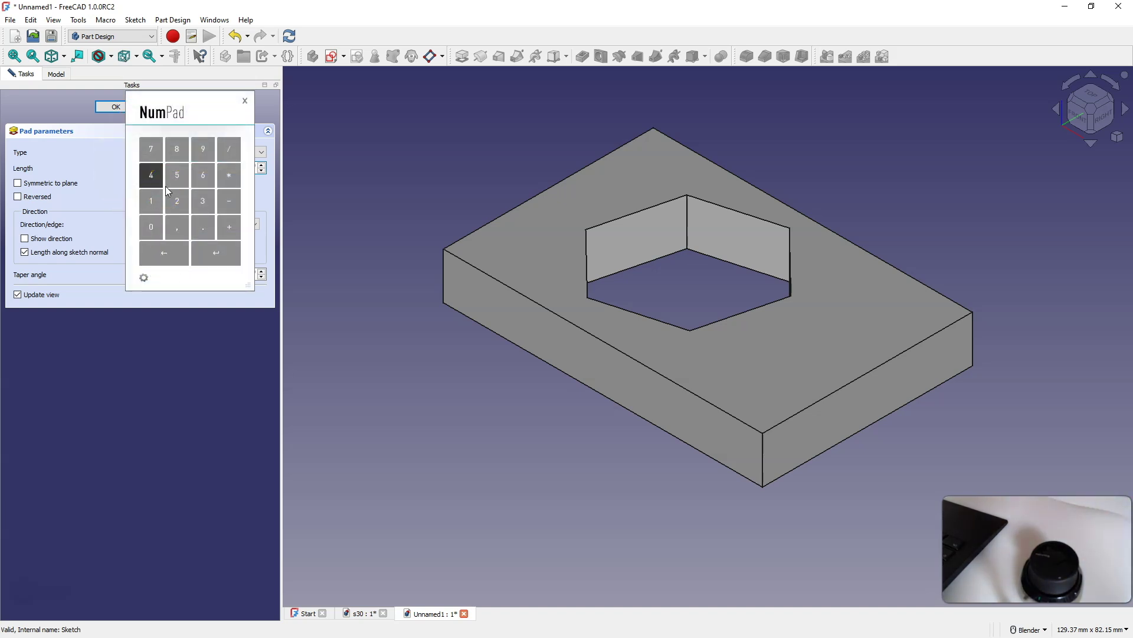
left_click(179, 155)
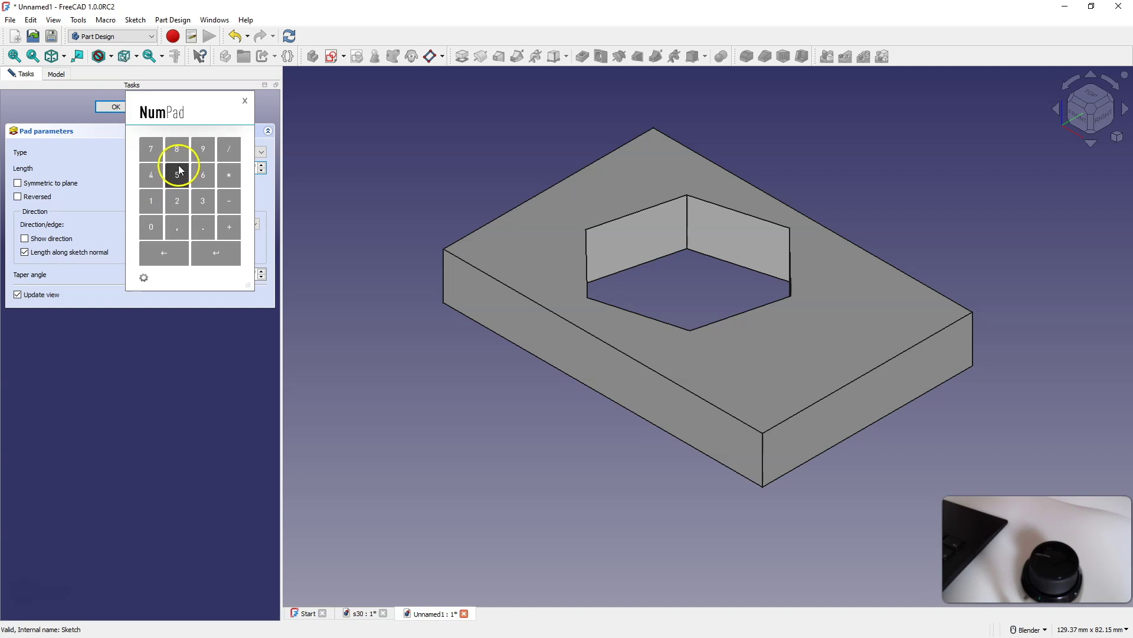
left_click(152, 224)
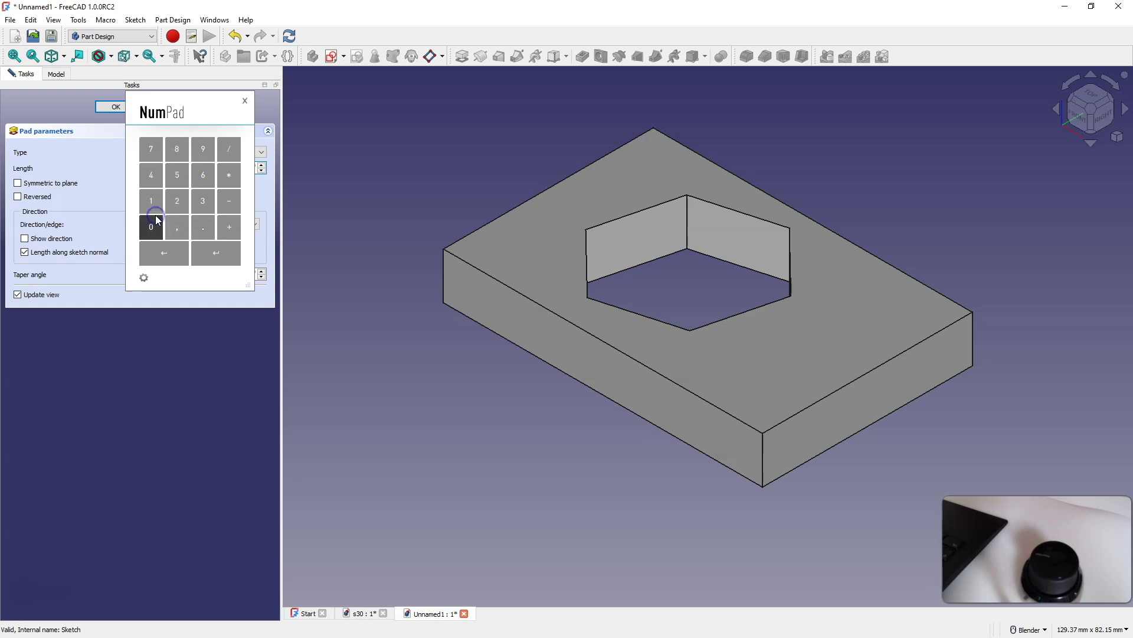
left_click(220, 248)
left_click_drag(205, 111, 197, 254)
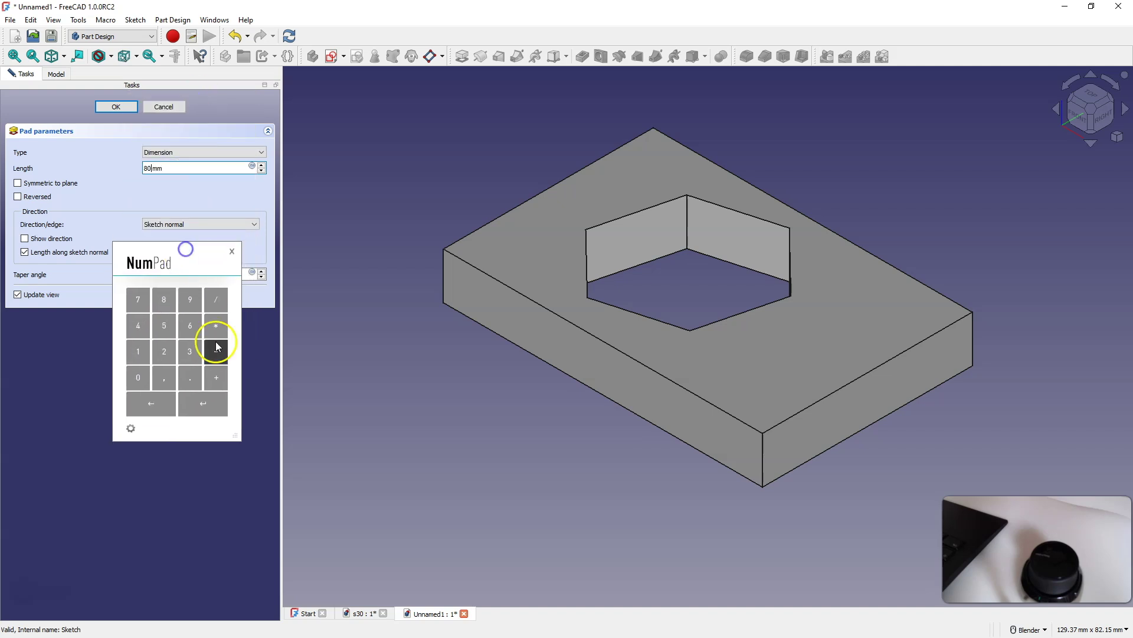
left_click(205, 401)
scroll(595, 350, "down", 5)
scroll(544, 176, "up", 2)
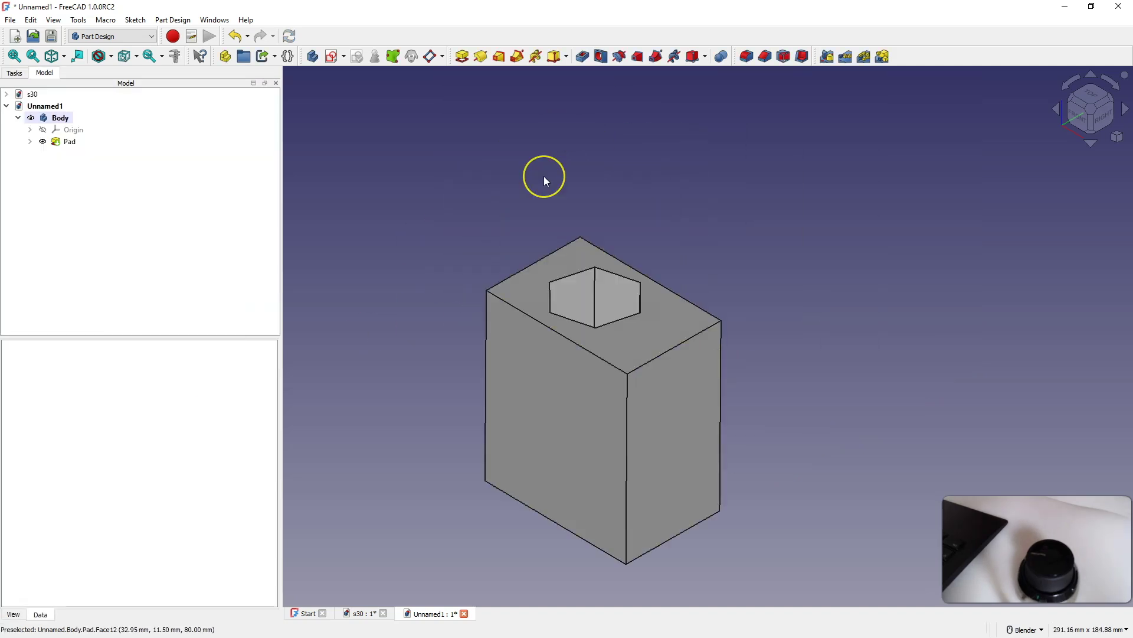